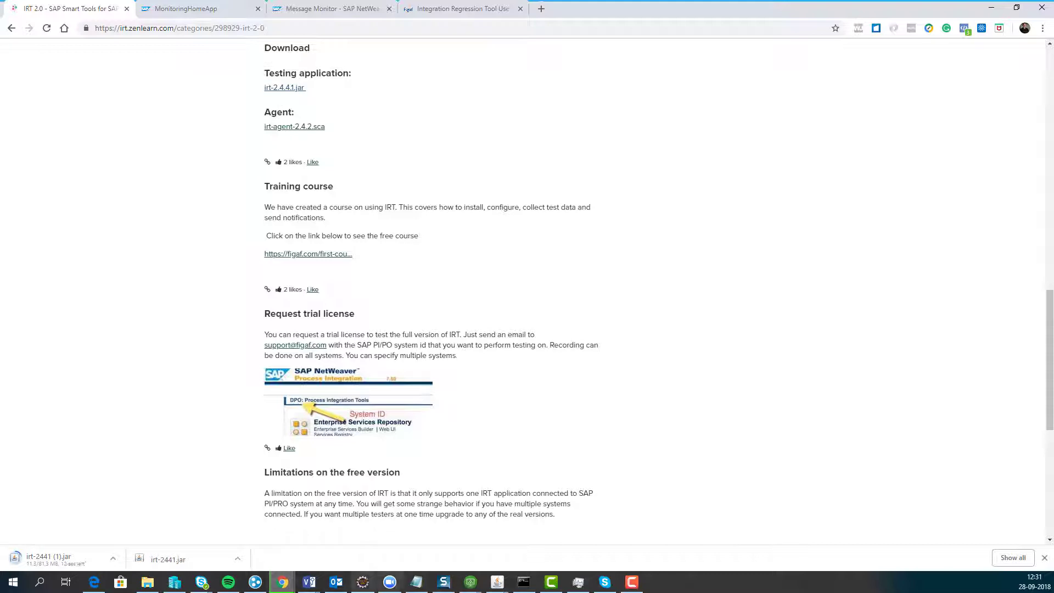
- Rerun 'java -jar irt-2441.jar' in the Downloads Command Prompt to start the IRT server
left_click(523, 582)
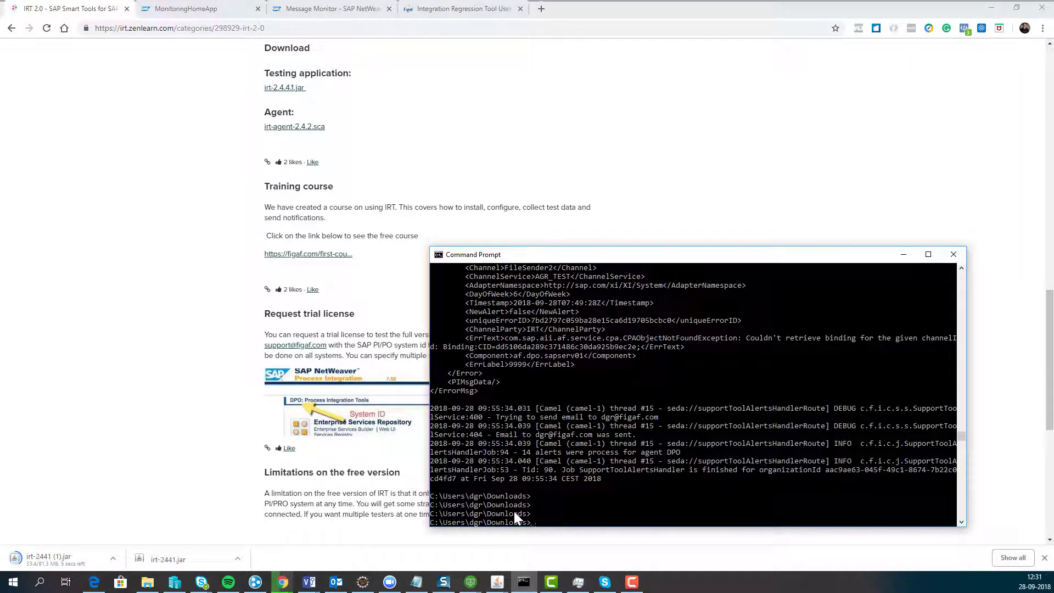
key("Up")
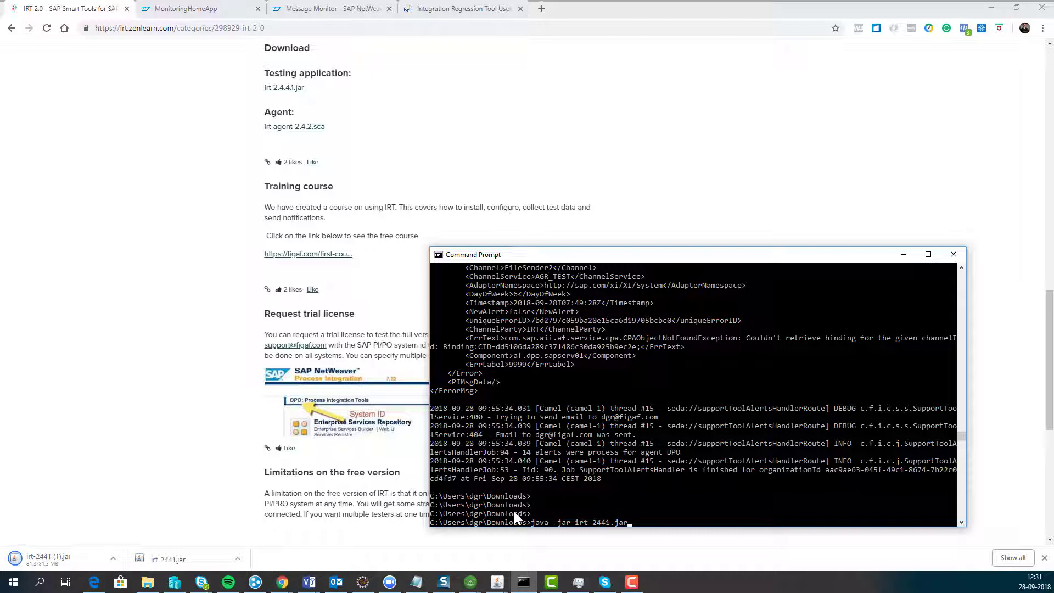
key("Return")
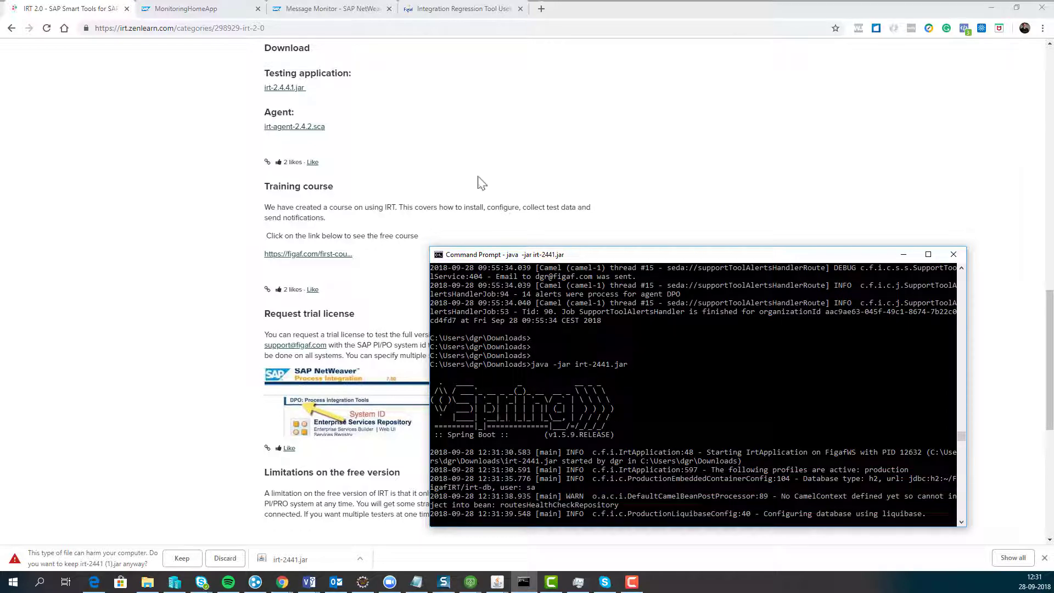
- Load localhost:8089/irt/ in a new browser tab and check the server startup log
left_click(461, 9)
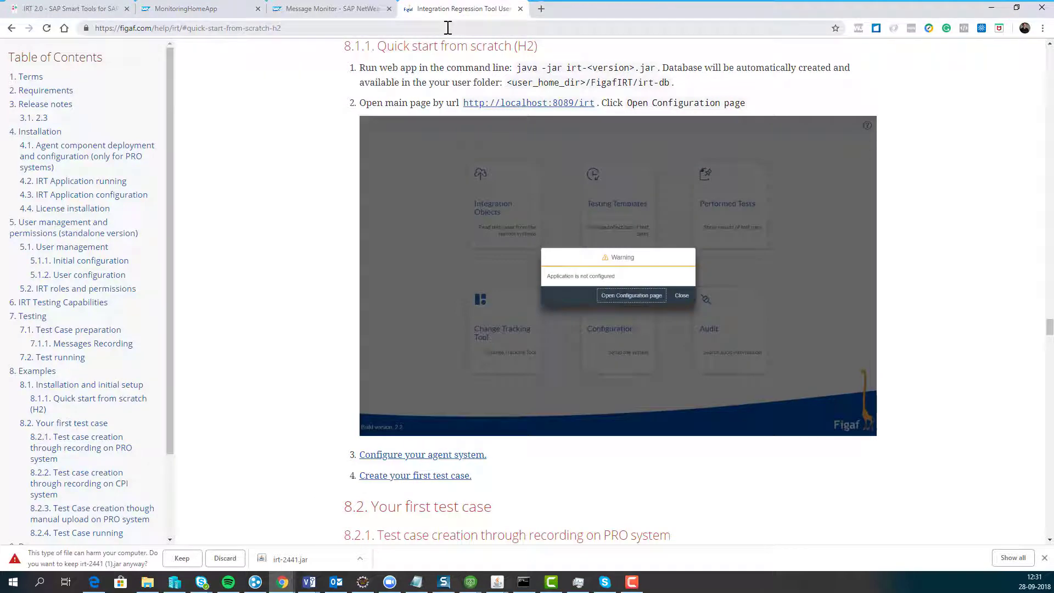
key("ctrl+t")
type("local")
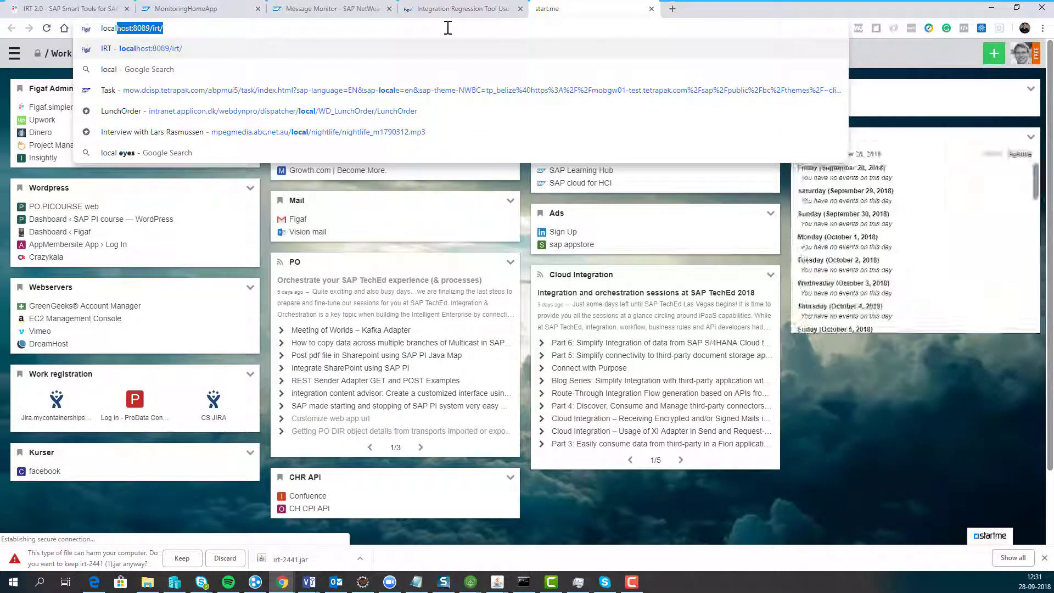
key("Return")
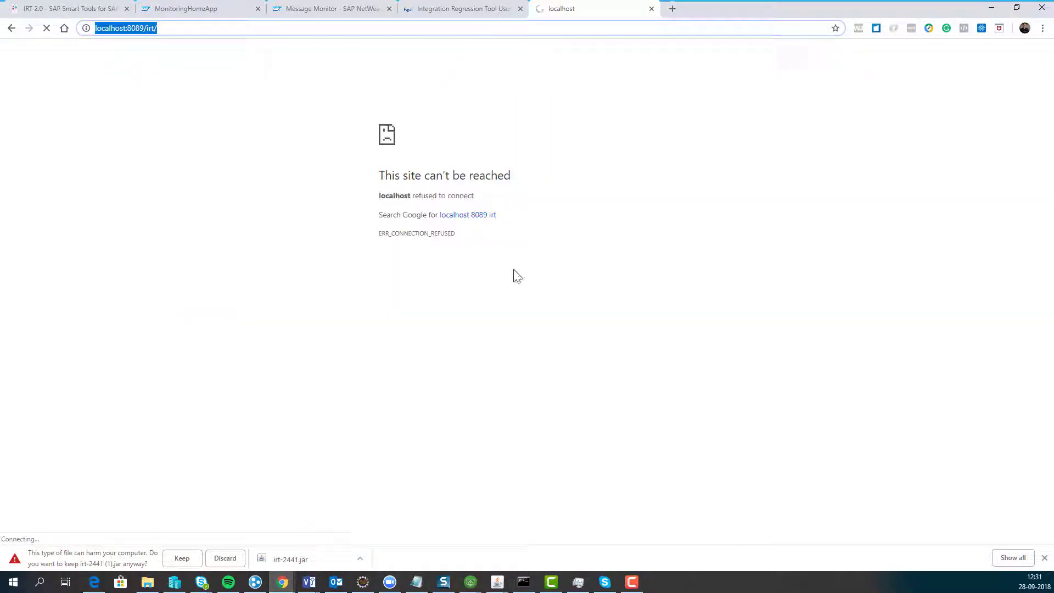
left_click(528, 581)
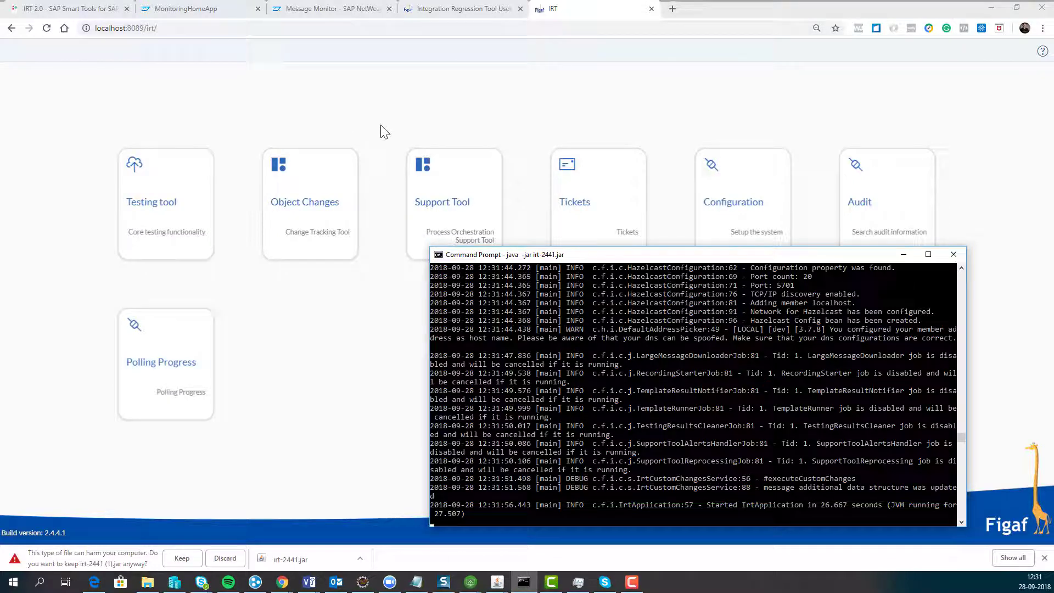
left_click(371, 130)
- Enable SupportToolAlertsHandler and SupportToolReprocessing with cron '0 */5 * * * *' and save the configuration
left_click(760, 198)
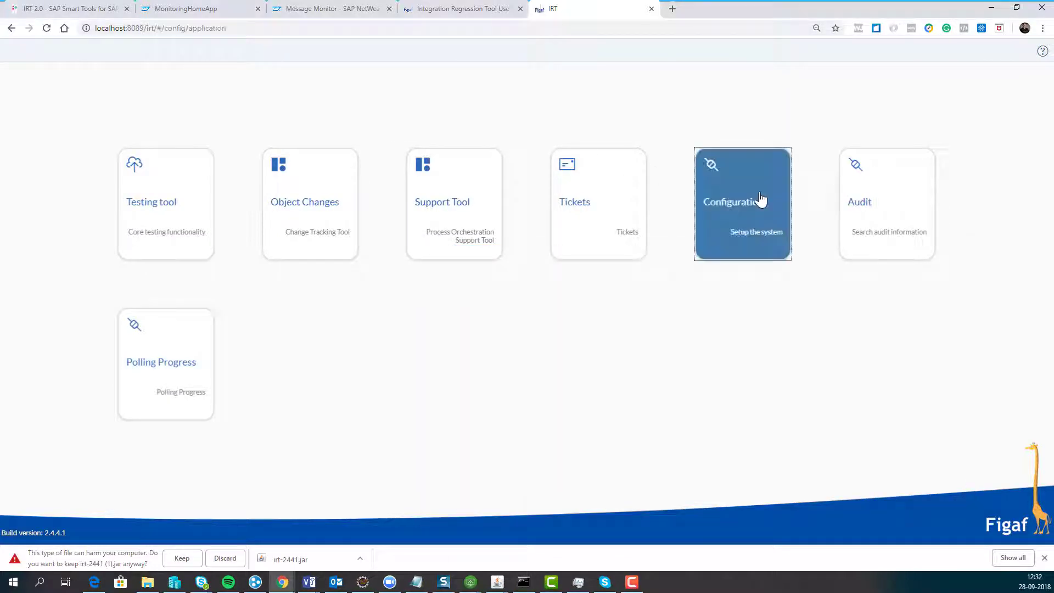
left_click(641, 289)
left_click(641, 313)
left_click(689, 290)
left_click(688, 291)
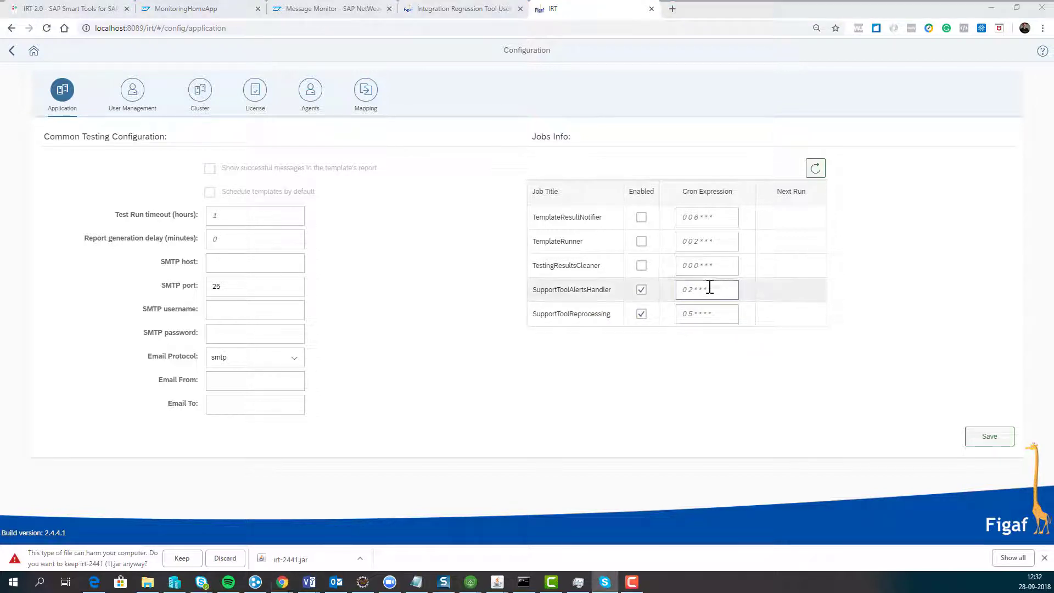
type("0 */5 * * * *")
left_click(699, 310)
type("0 */5 * * * *")
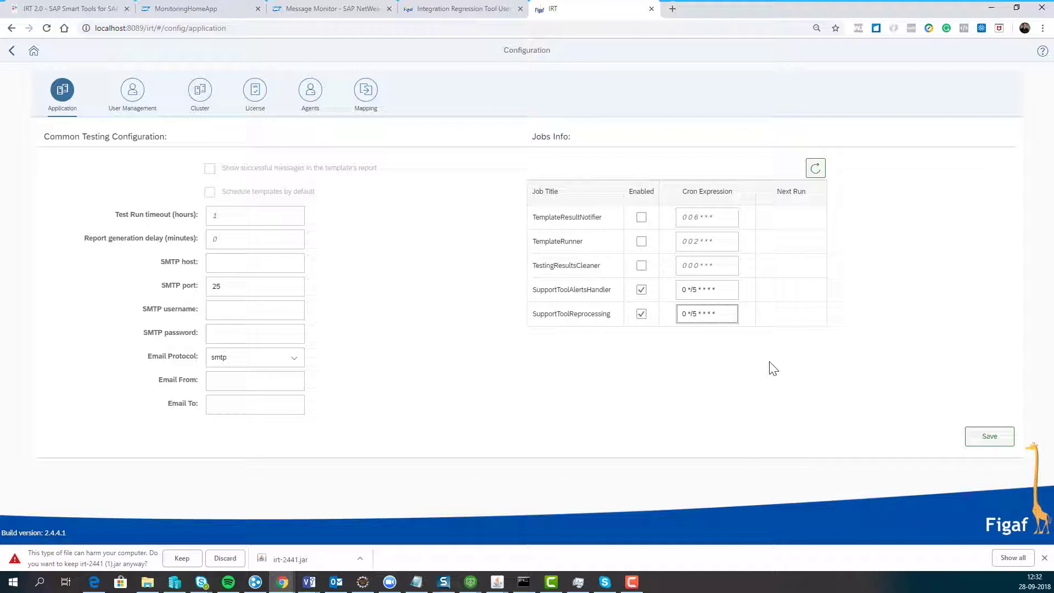
left_click(989, 436)
left_click(594, 321)
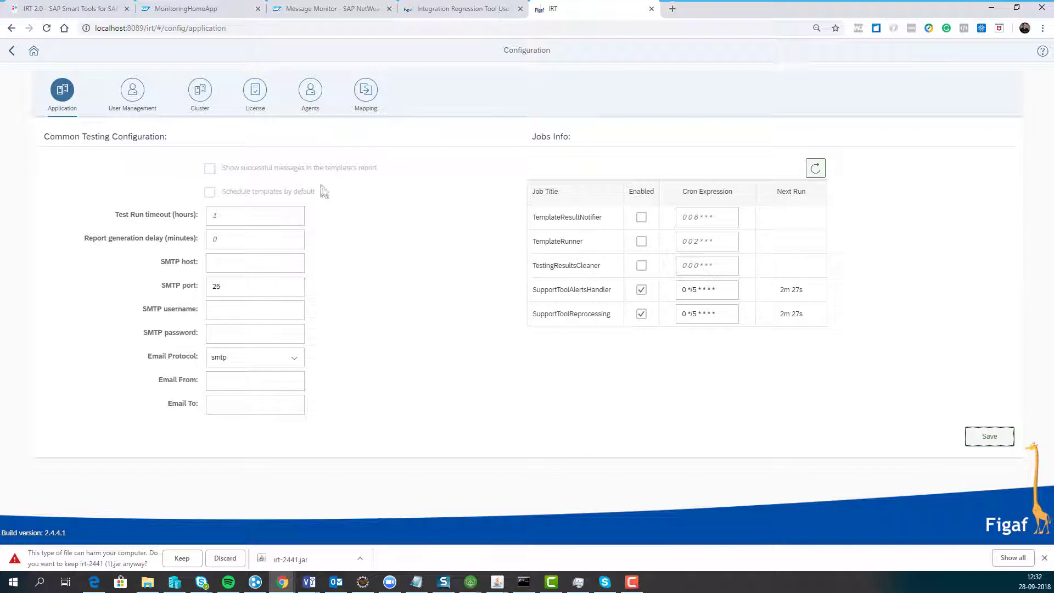
left_click(310, 91)
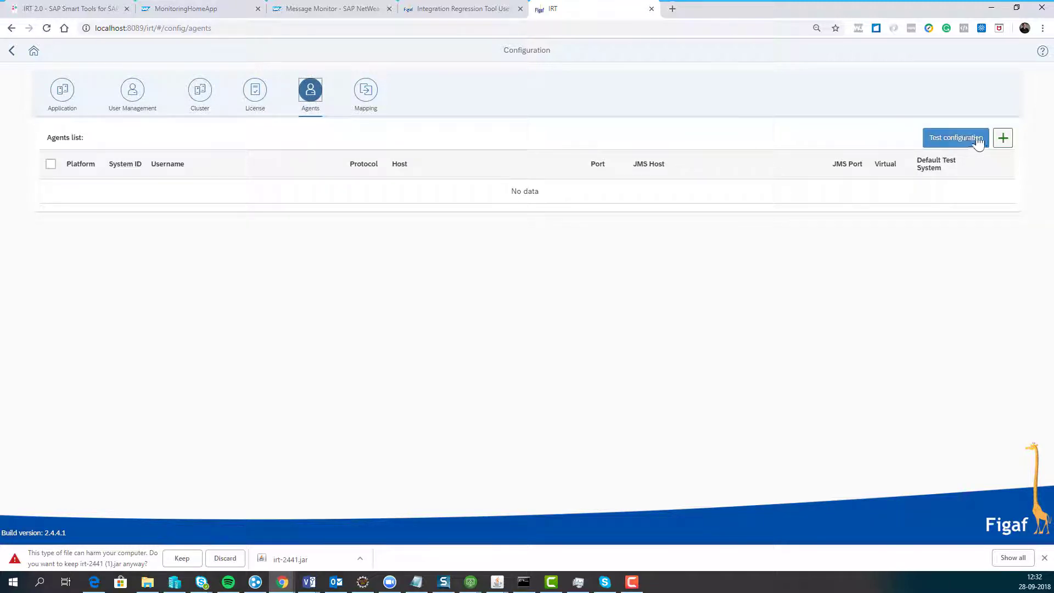
- Start a new agent with System ID DPO and enter the login username and password
left_click(1004, 138)
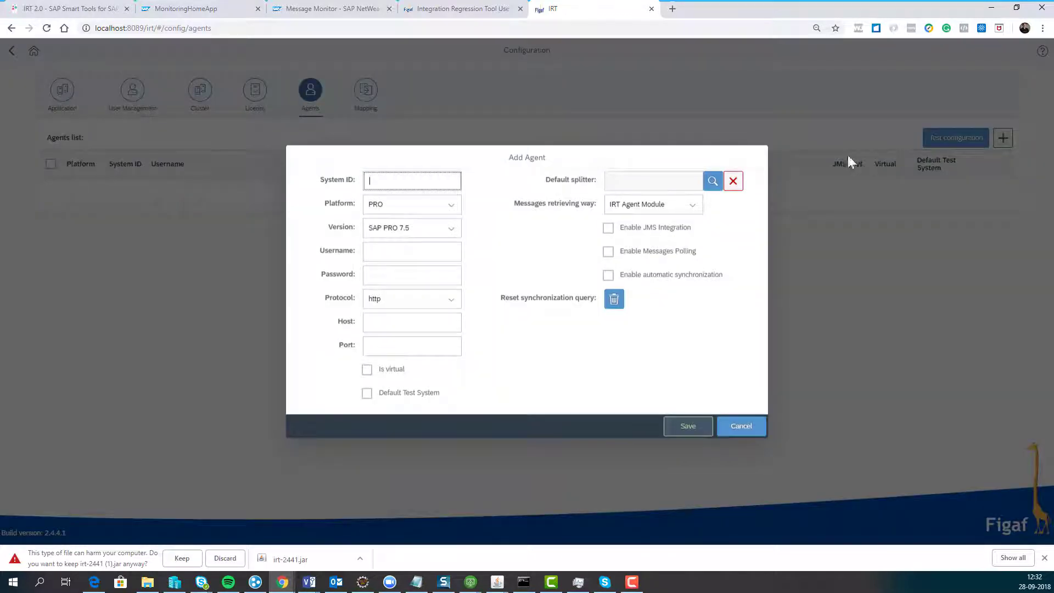
type("DPO")
key("Tab")
key("Tab")
key("Tab")
type("daniel")
key("Tab")
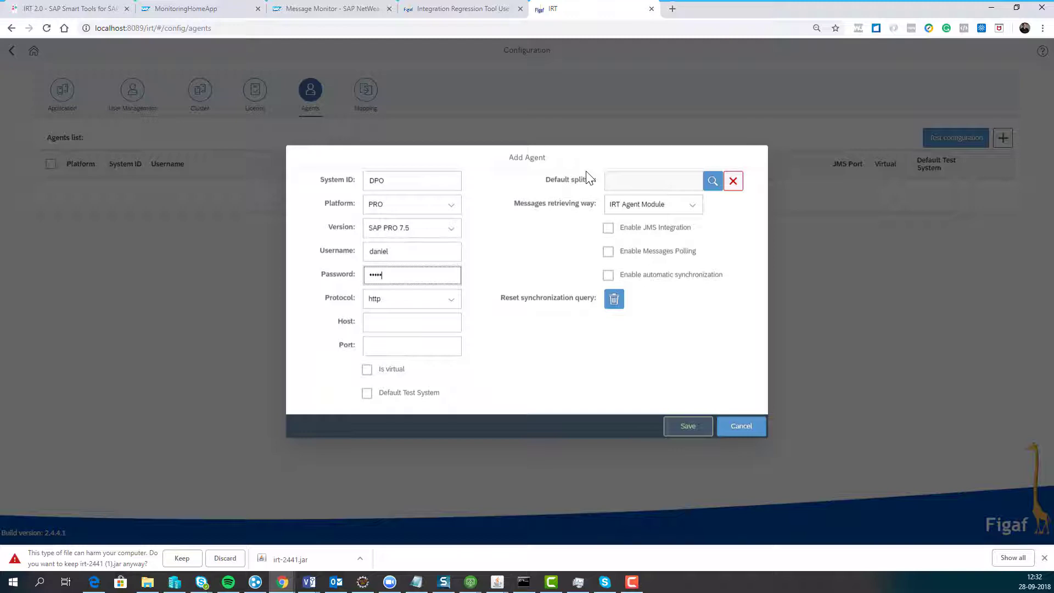
key("Tab")
key("Tab")
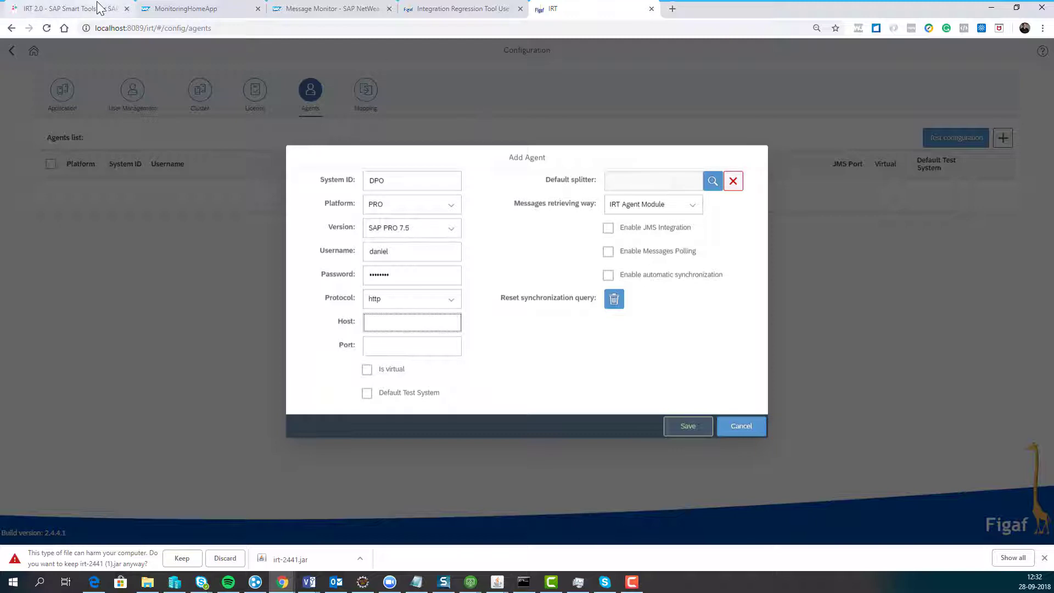
- Set host sapserv01.figaf.local, port 50000 and SAP Log Module retrieval, then save the agent
left_click(297, 9)
left_click_drag(210, 27, 142, 27)
key("ctrl+c")
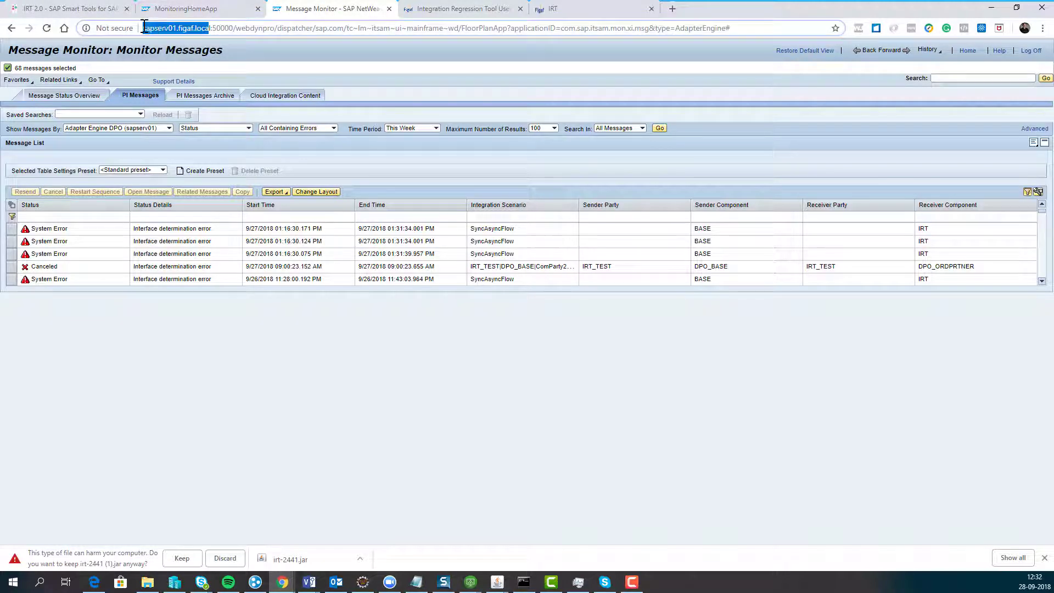
left_click(542, 9)
key("ctrl+v")
type("l")
key("Tab")
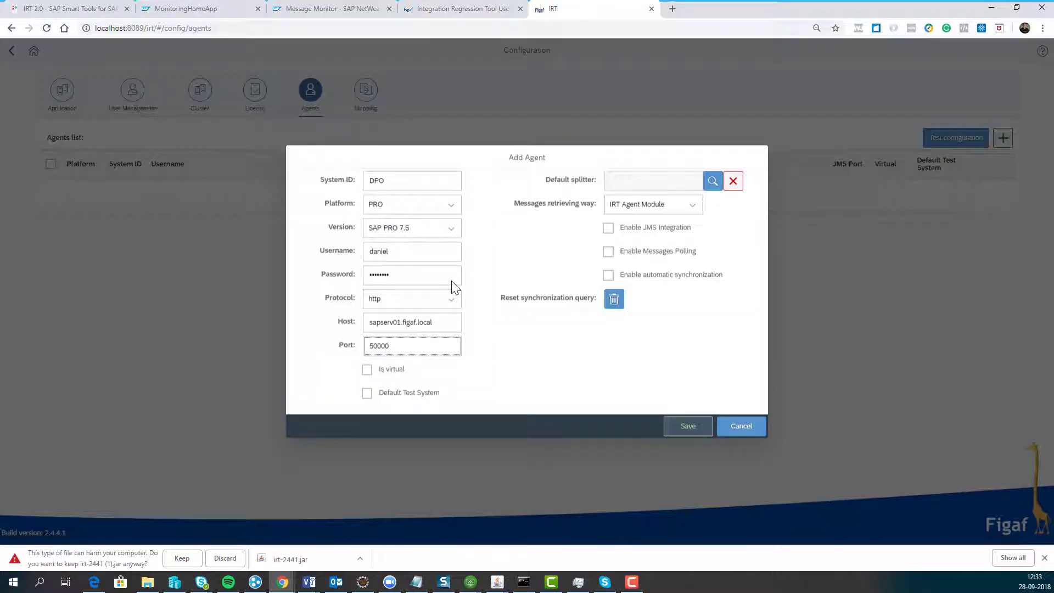
left_click(689, 204)
left_click(691, 244)
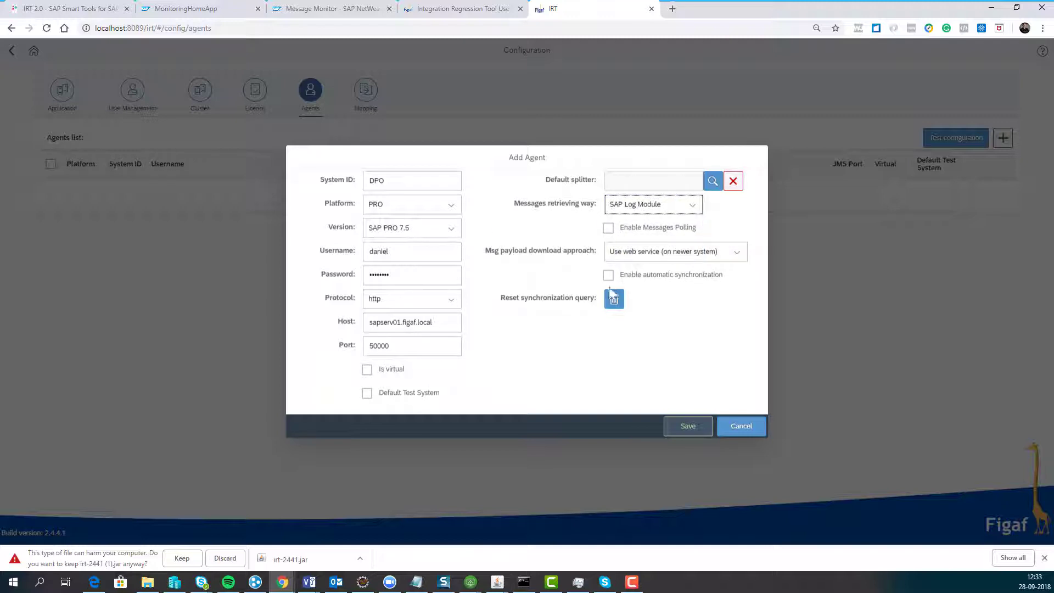
left_click(677, 429)
left_click(591, 328)
- Run Test configuration on the DPO agent and close the result
left_click(50, 198)
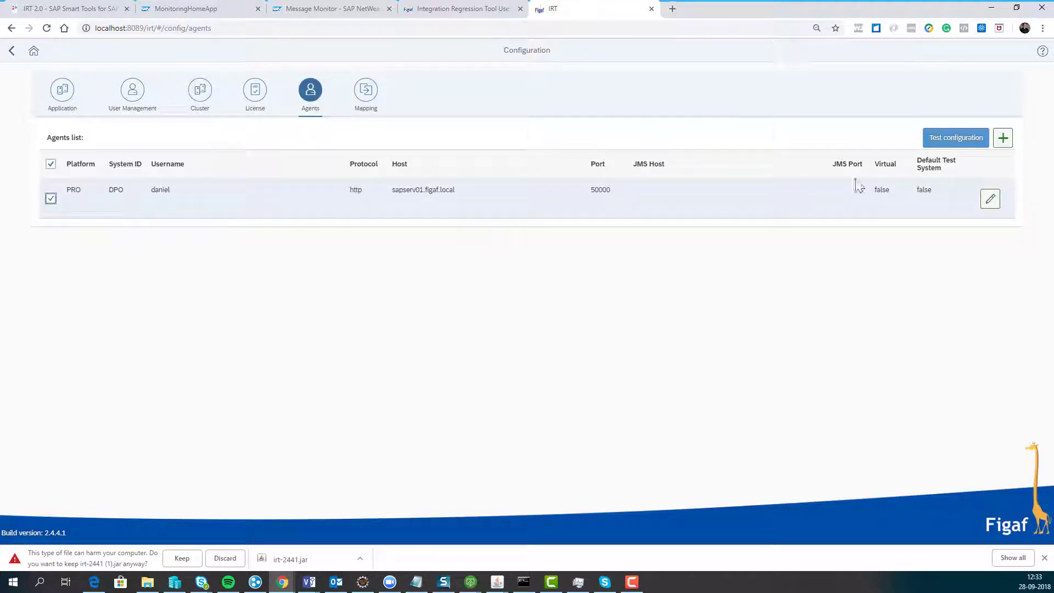
left_click(956, 138)
left_click(612, 343)
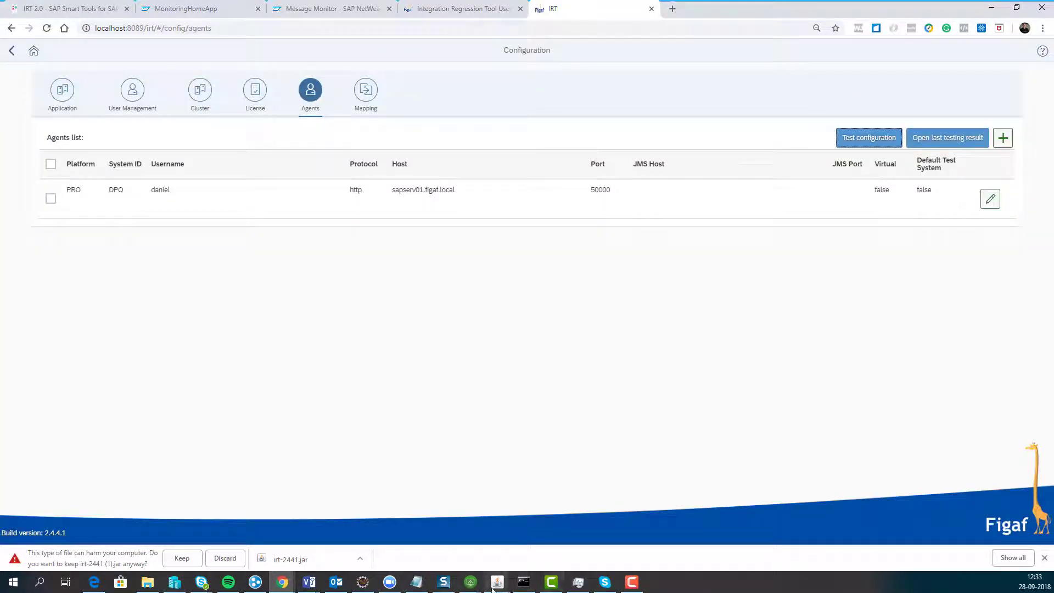
- Check Integration Builder, minimize it, and return to the IRT home page
mouse_move(495, 583)
left_click(515, 527)
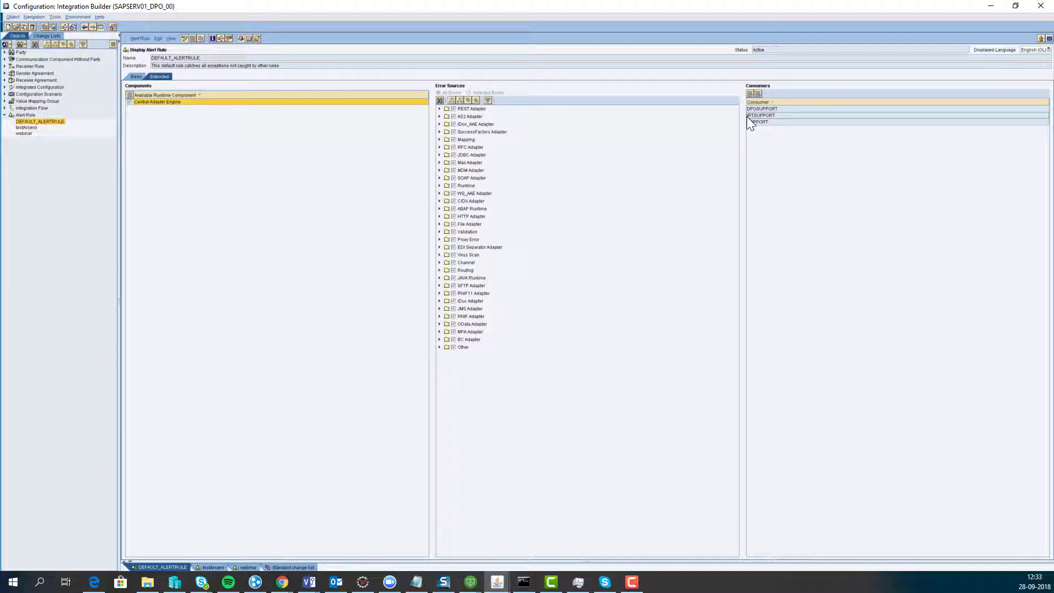
left_click(991, 6)
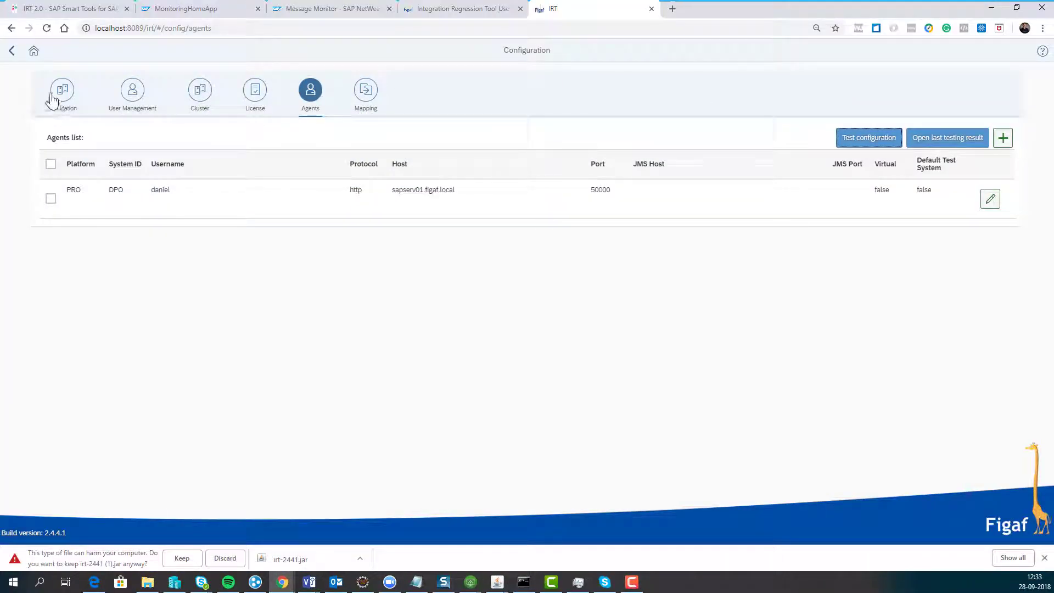
left_click(35, 52)
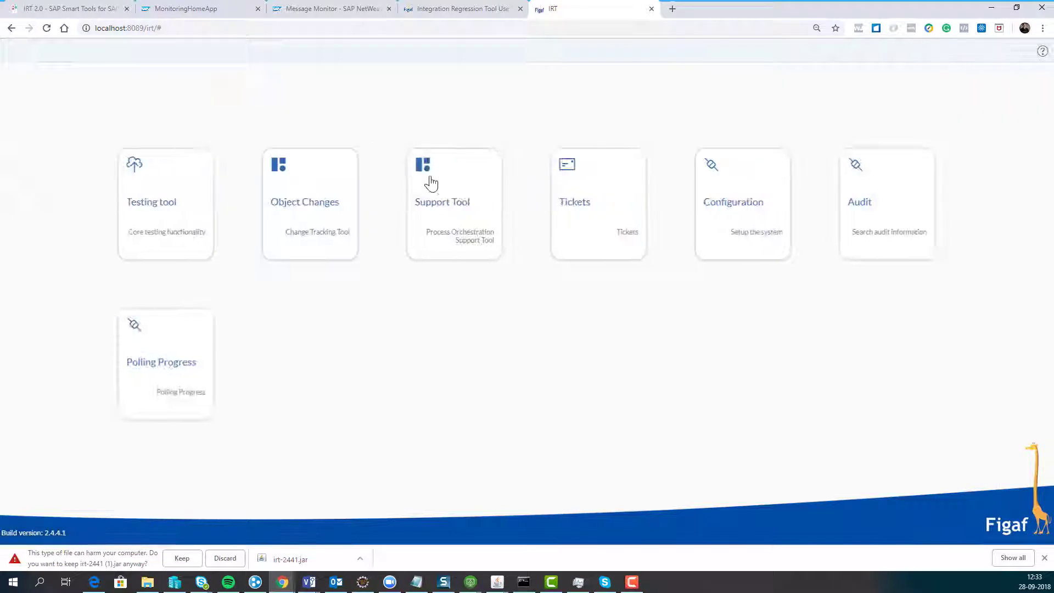
- Add consumer IRTSUPPORT for DPO in Manage Consumers and save it to show its rules
left_click(461, 193)
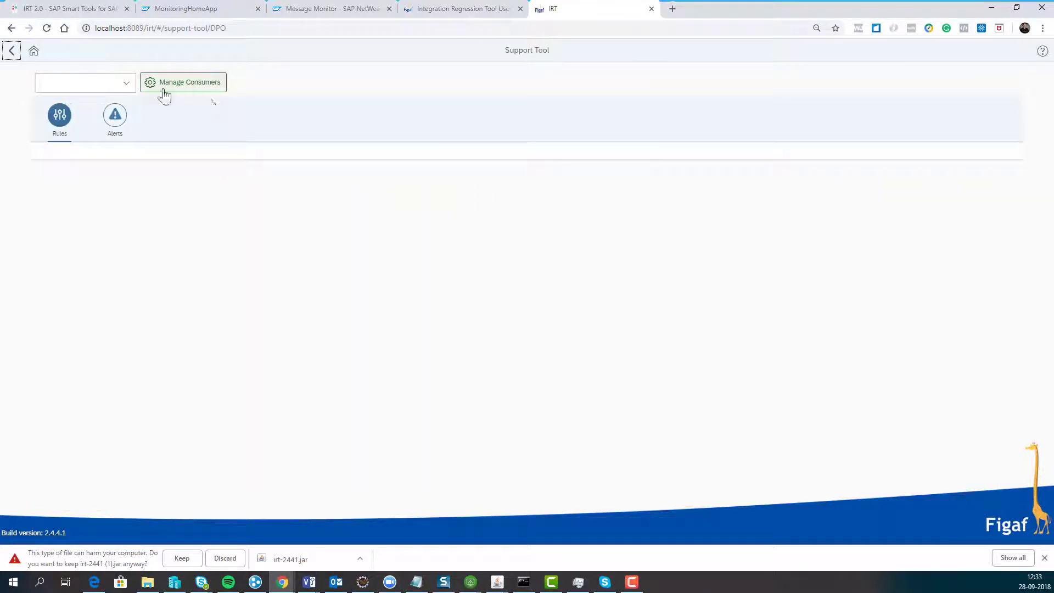
left_click(157, 88)
left_click(530, 278)
type("sapserv01.figaf.local")
triple_click(552, 281)
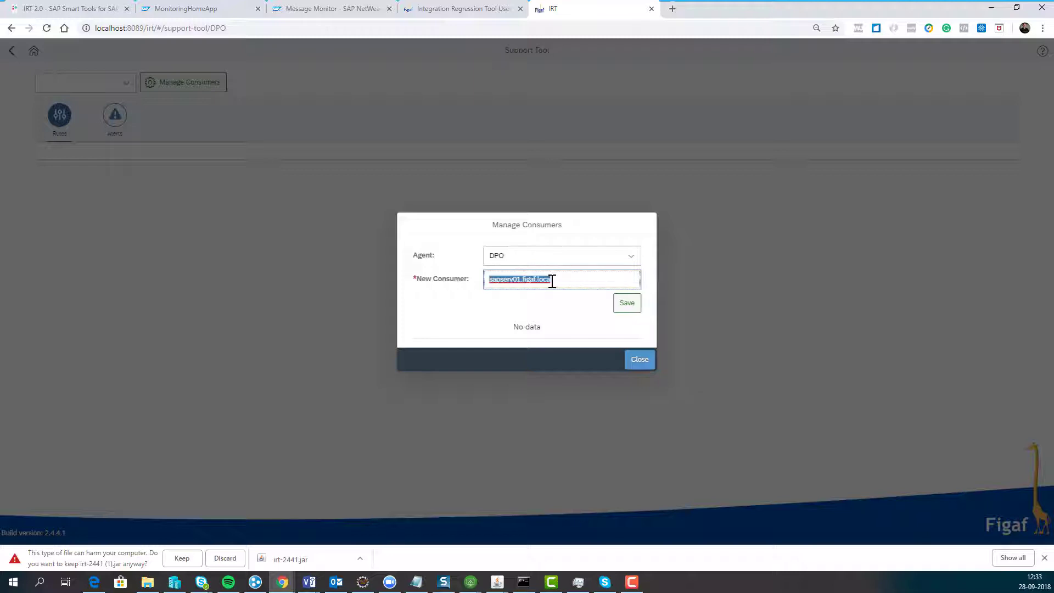
type("IRTSUPPORT")
left_click(627, 304)
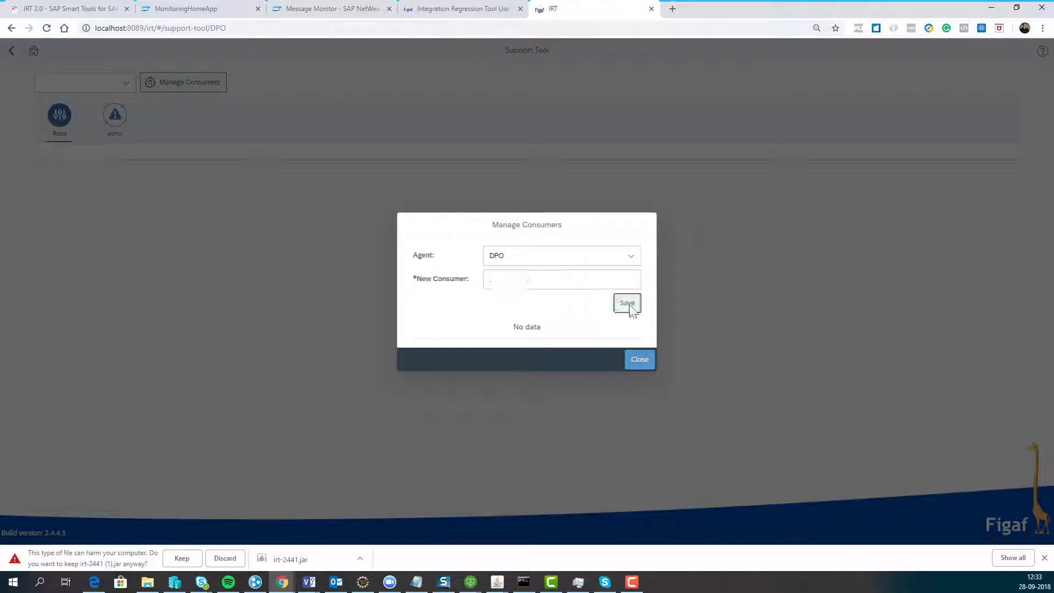
left_click(620, 317)
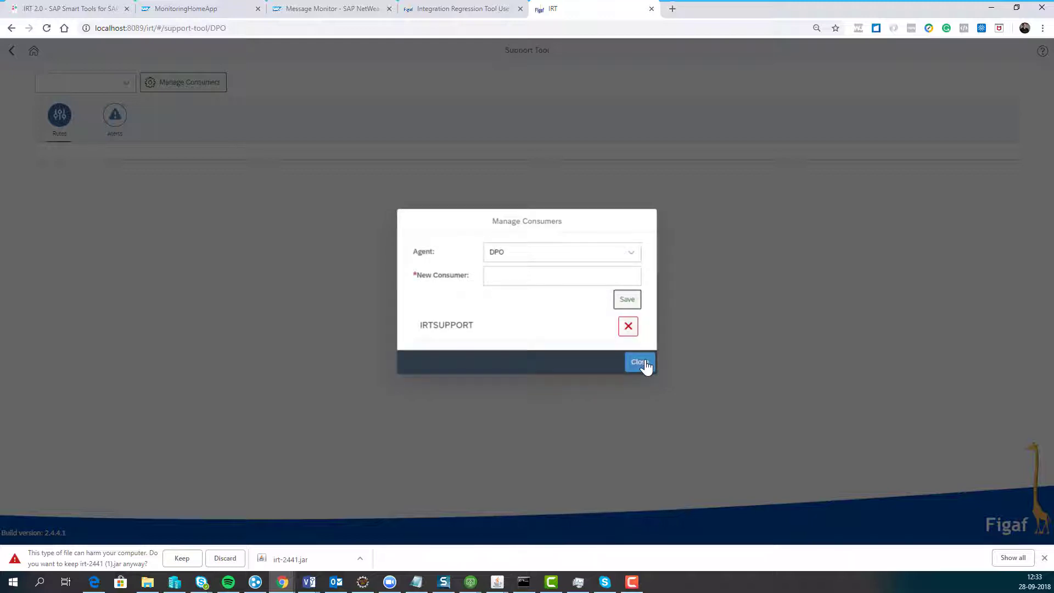
left_click(641, 363)
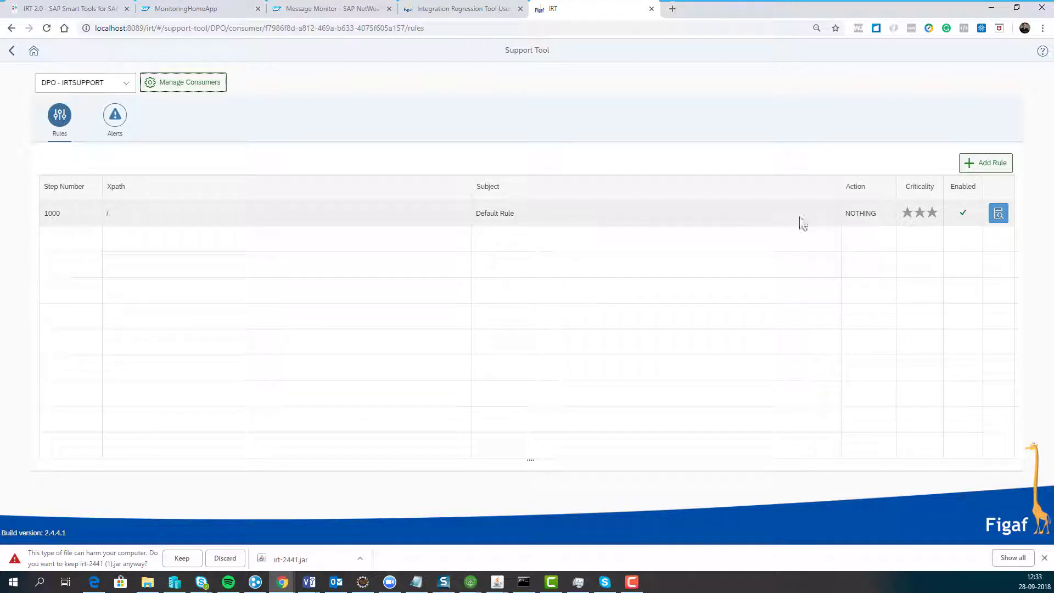
- Set the Default Rule's Initial Status to NEW, save it, and go back to the rules list
left_click(998, 213)
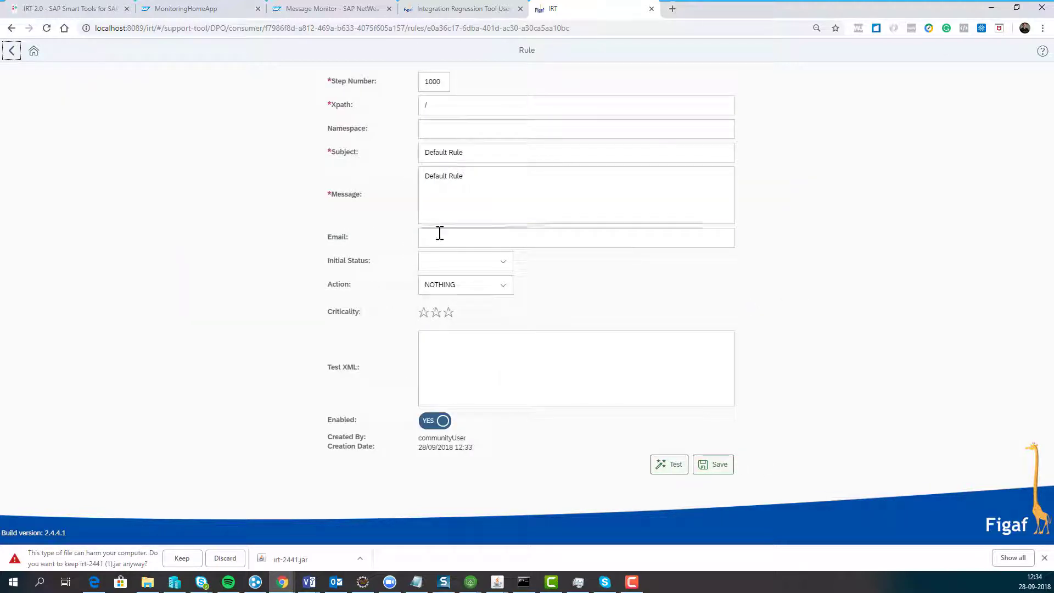
left_click(427, 108)
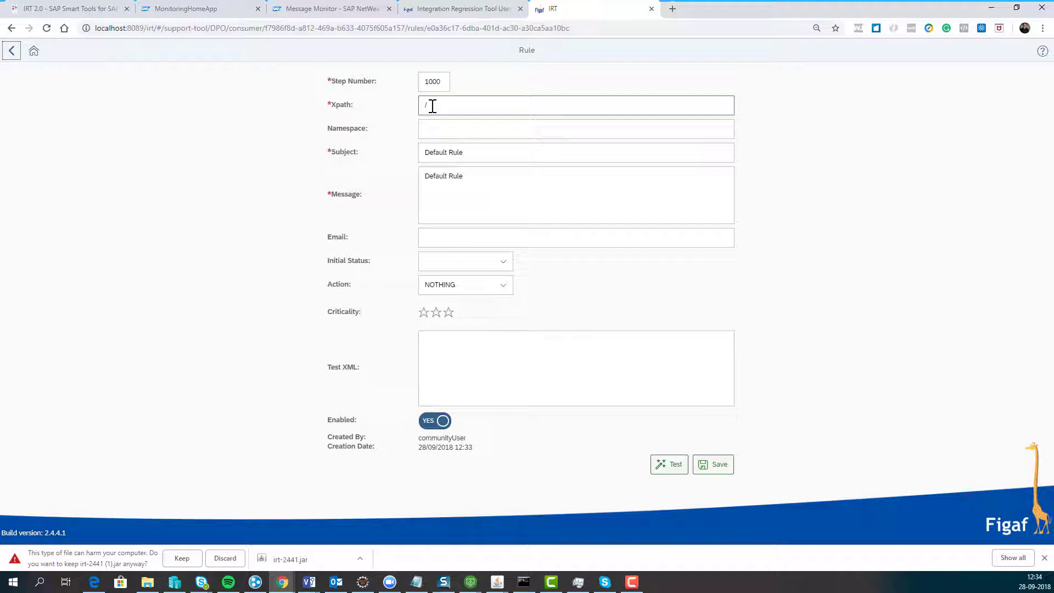
left_click(446, 157)
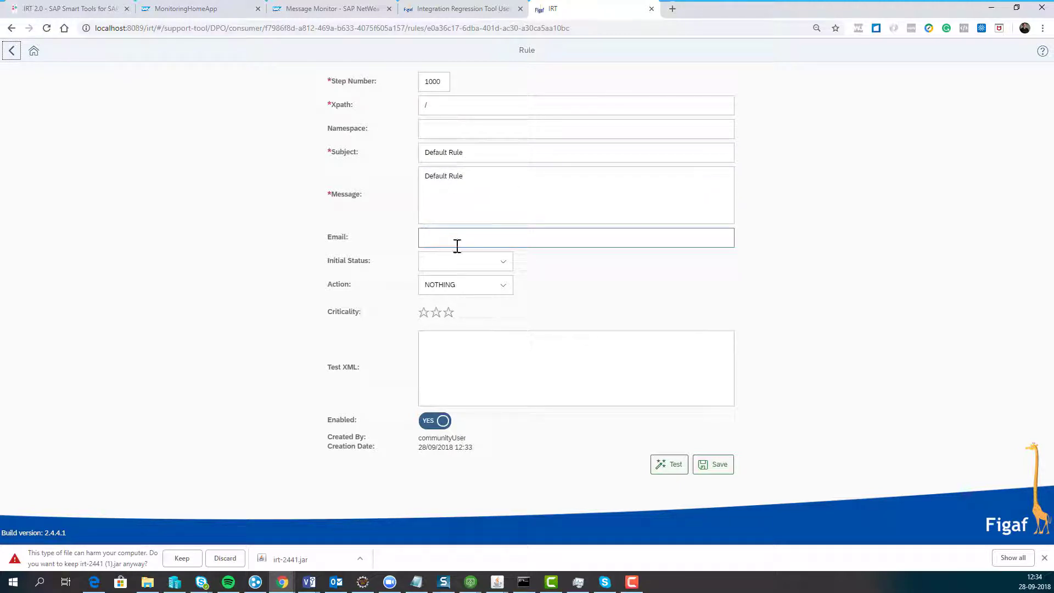
left_click(504, 263)
left_click(481, 284)
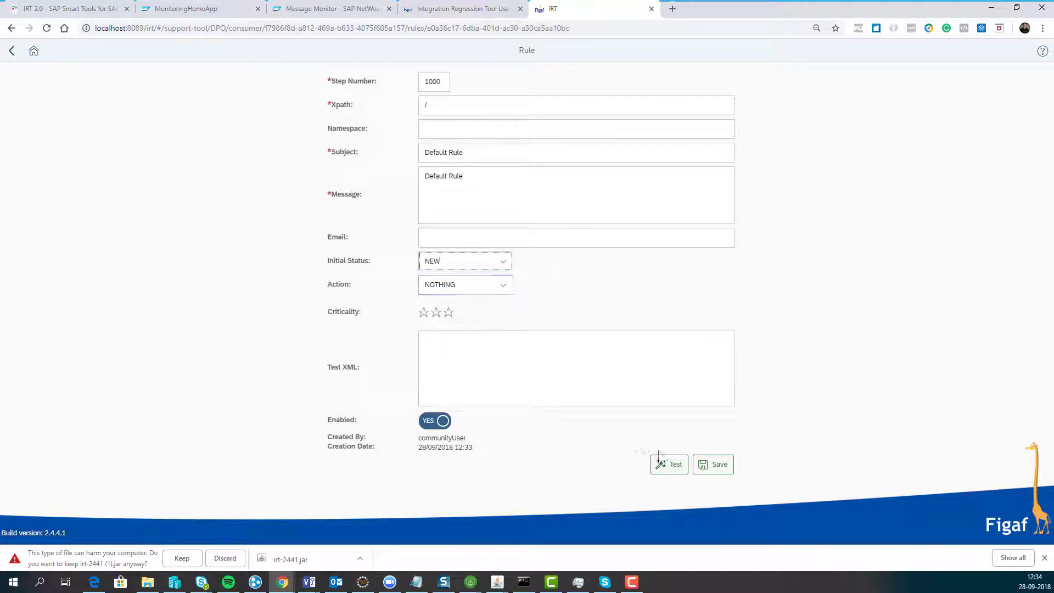
left_click(705, 467)
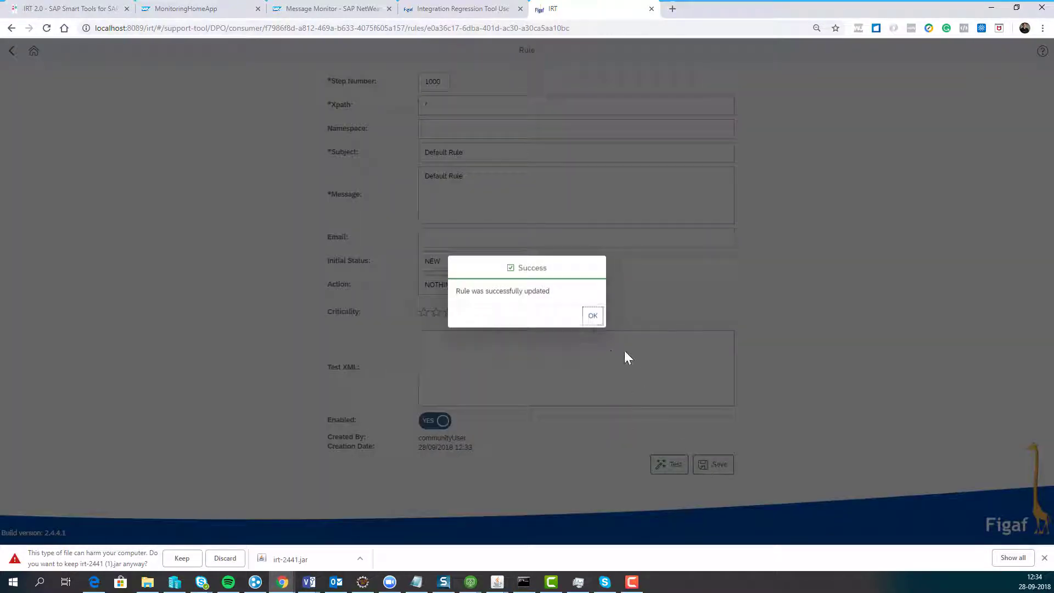
left_click(592, 316)
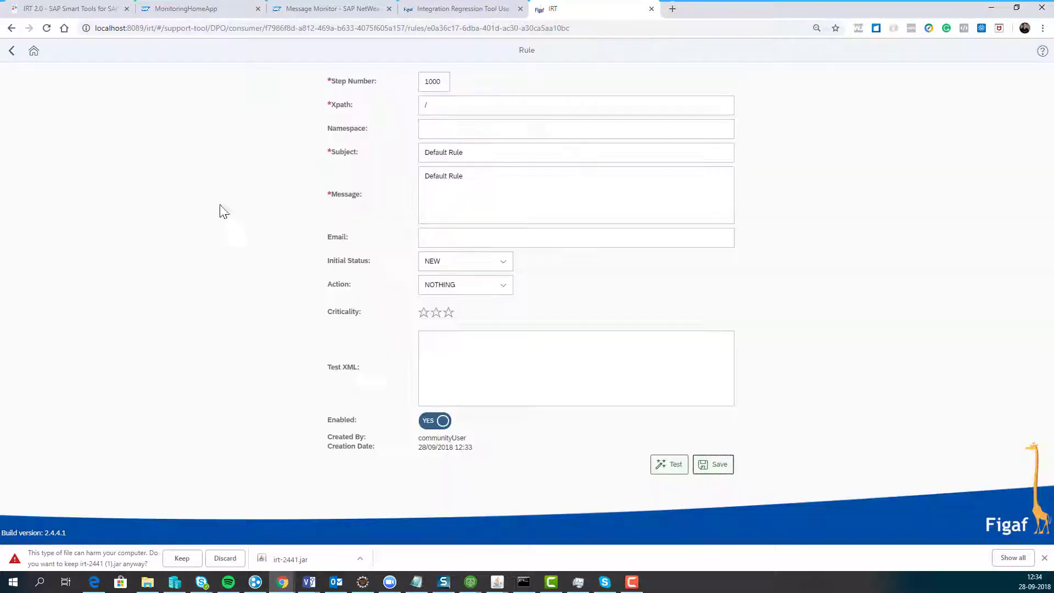
left_click(11, 50)
- Refresh the DPO - IRTSUPPORT alerts and open the XI_J2EE_MESSAGING_SYSTEM alert's details
left_click(113, 122)
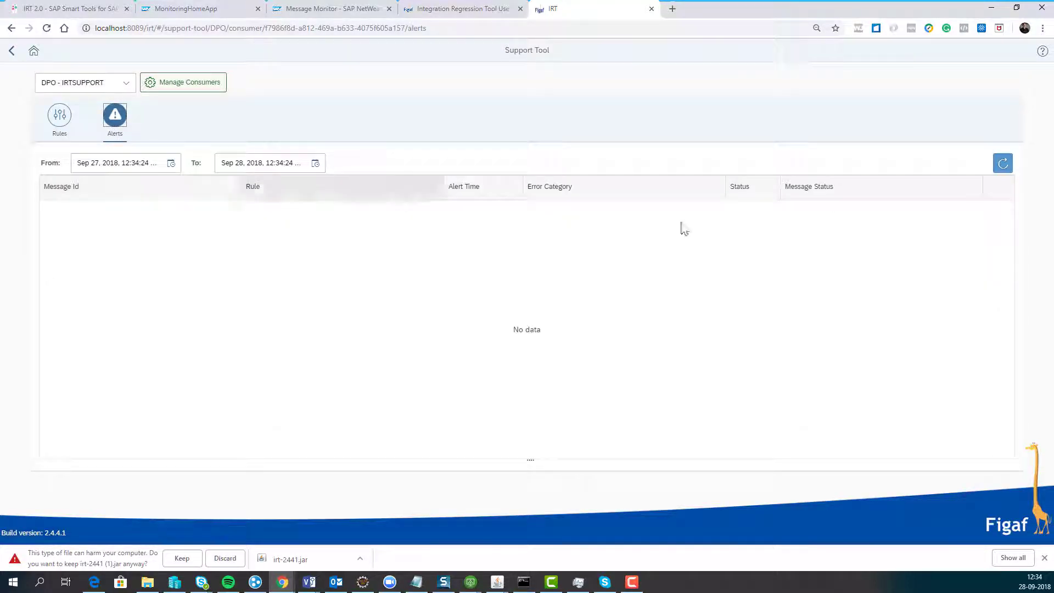
left_click(1002, 166)
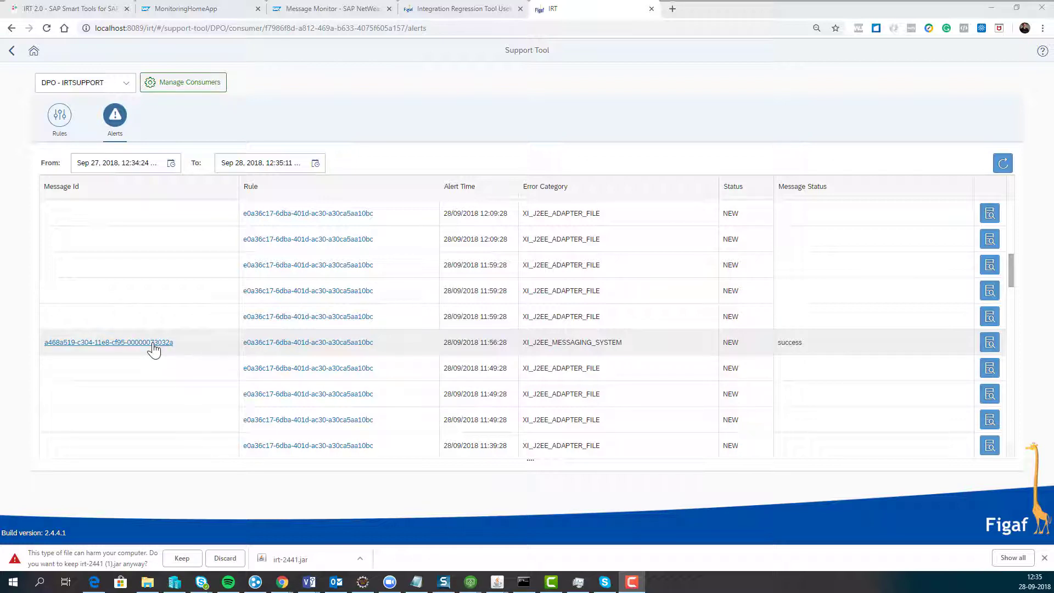
left_click(989, 343)
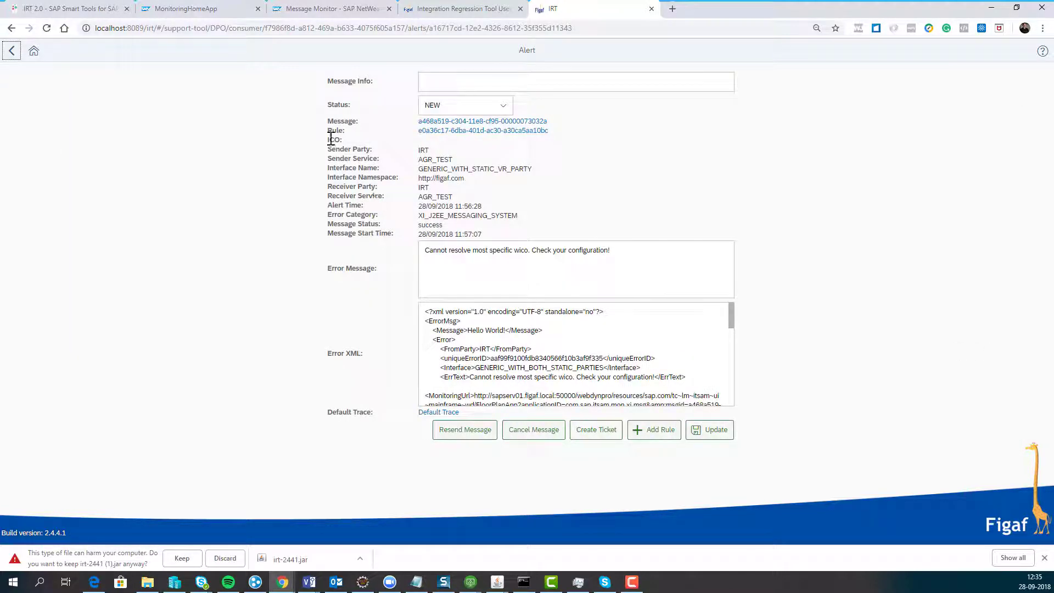
- Review the 'Cannot resolve most specific wico' error message and scroll through the error XML
left_click(425, 266)
left_click_drag(447, 252, 652, 245)
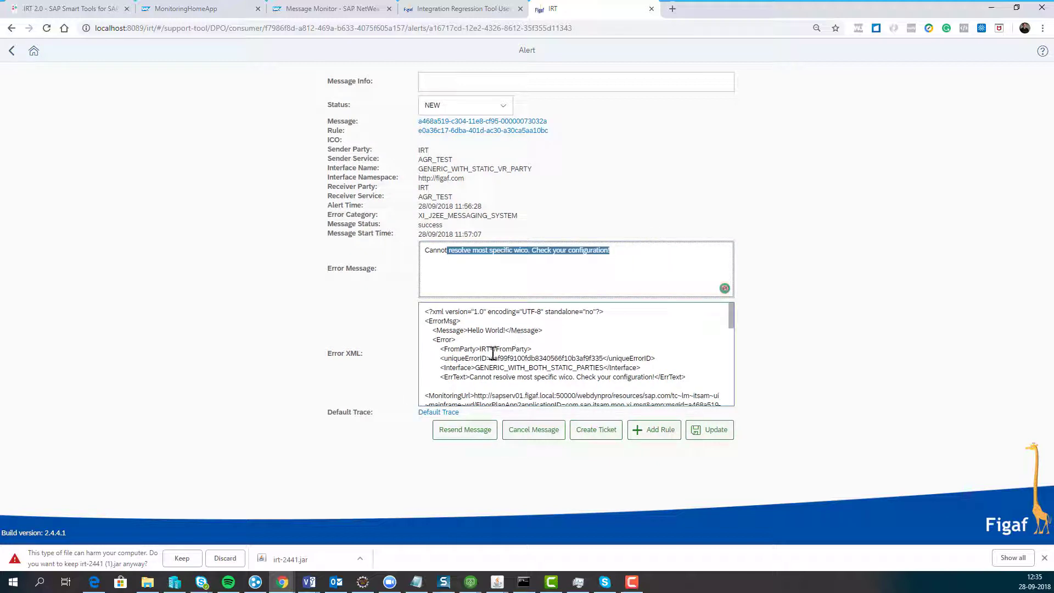
left_click_drag(443, 330, 540, 335)
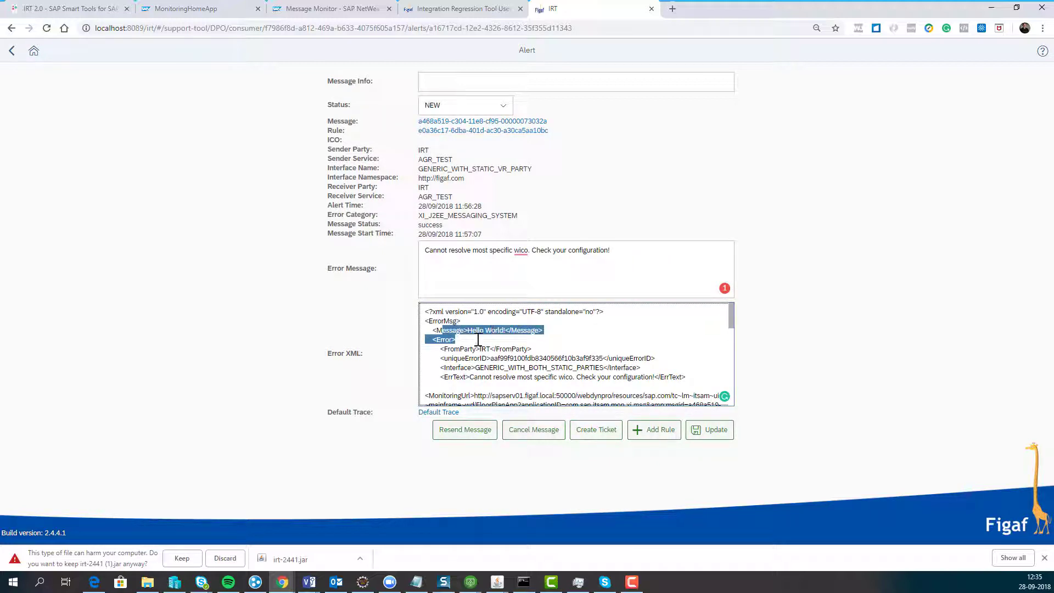
scroll(452, 336, "down", 1)
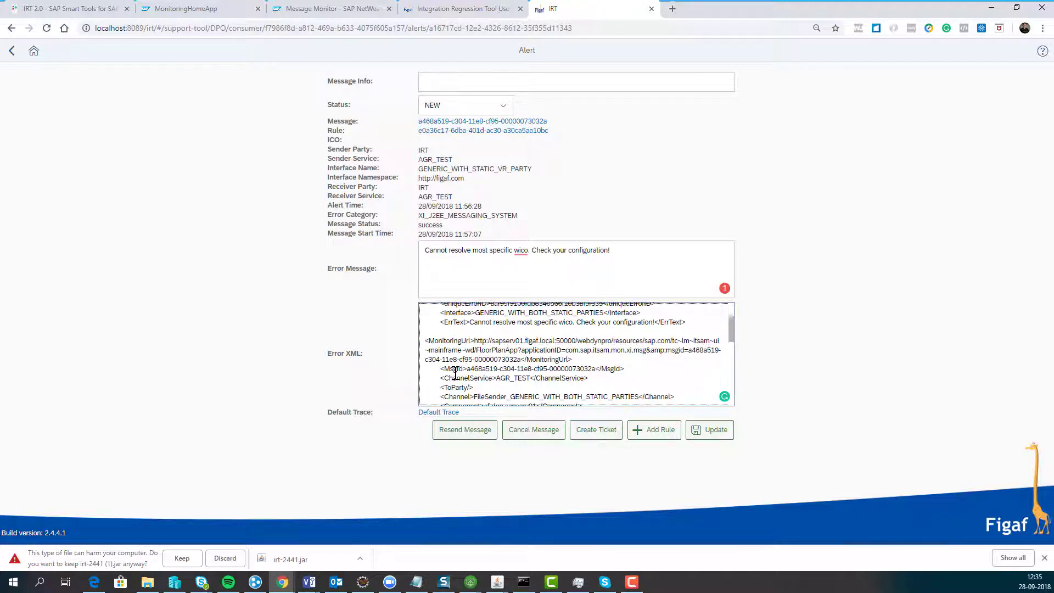
scroll(455, 368, "down", 4)
scroll(455, 369, "down", 1)
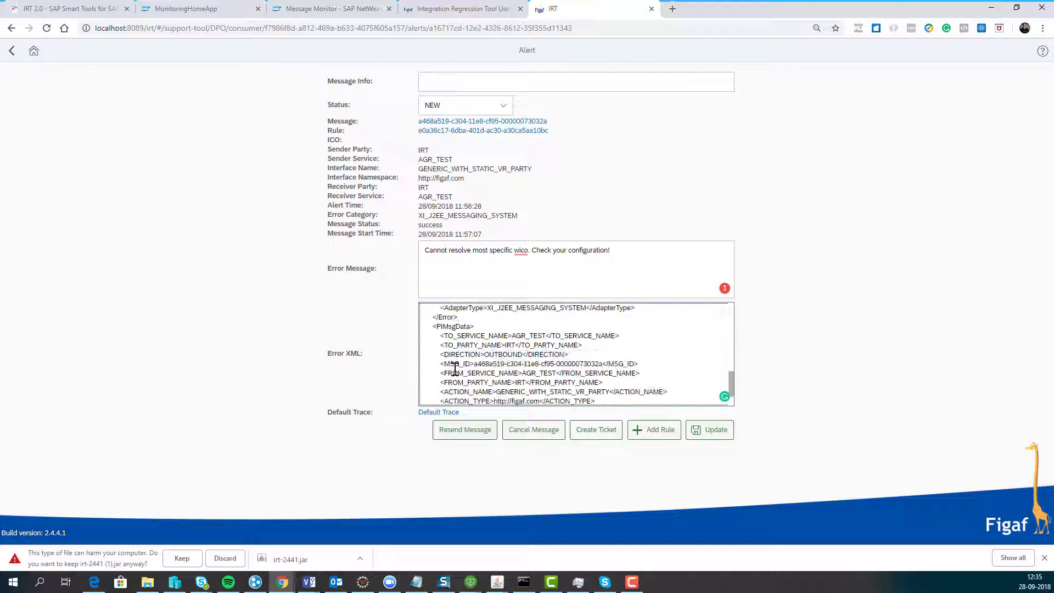
left_click_drag(442, 341, 517, 351)
scroll(517, 352, "up", 3)
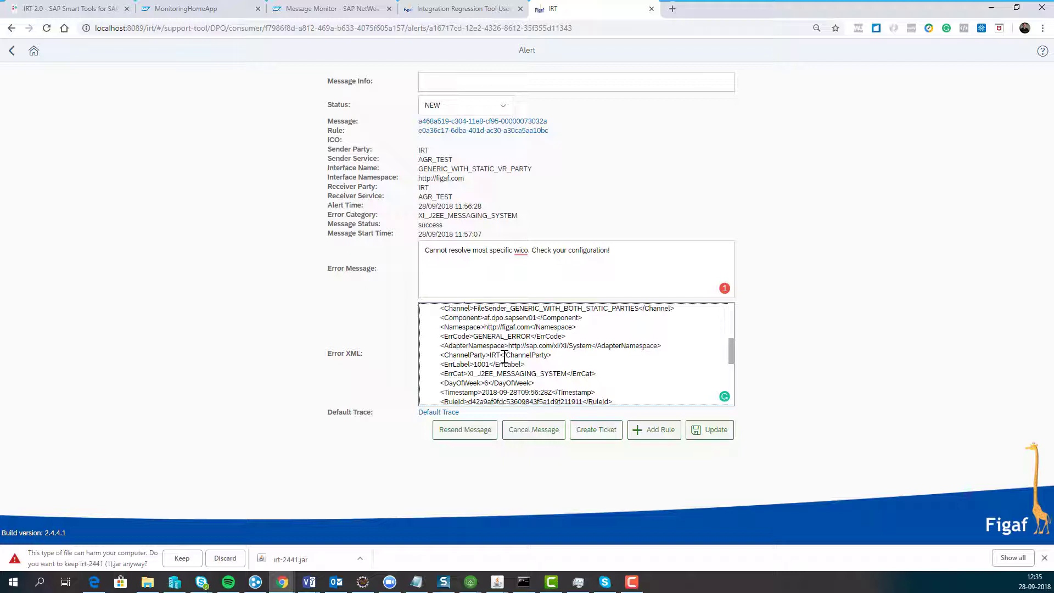
scroll(504, 356, "up", 3)
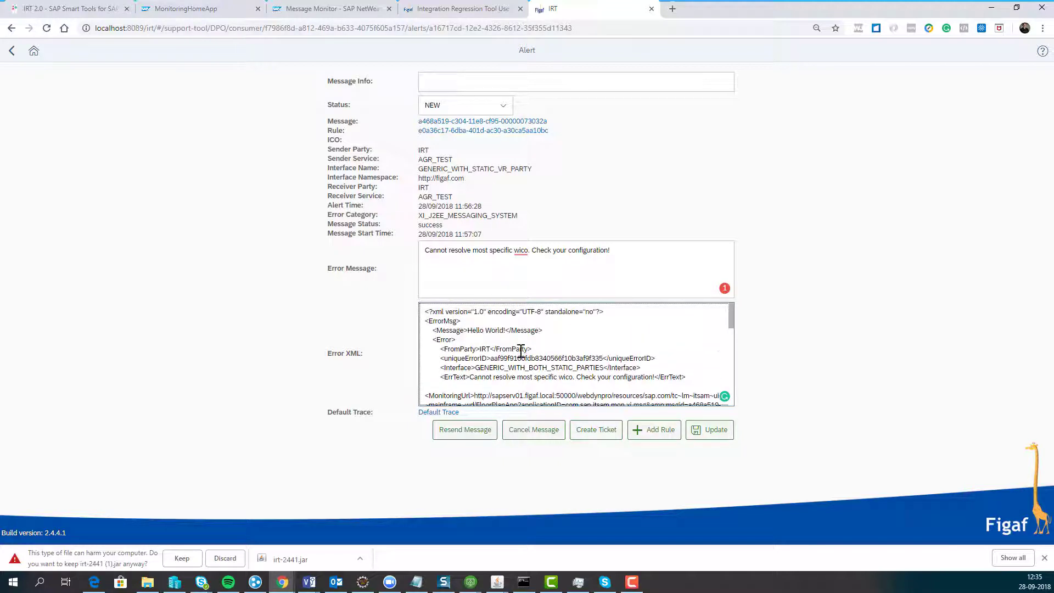
left_click(444, 80)
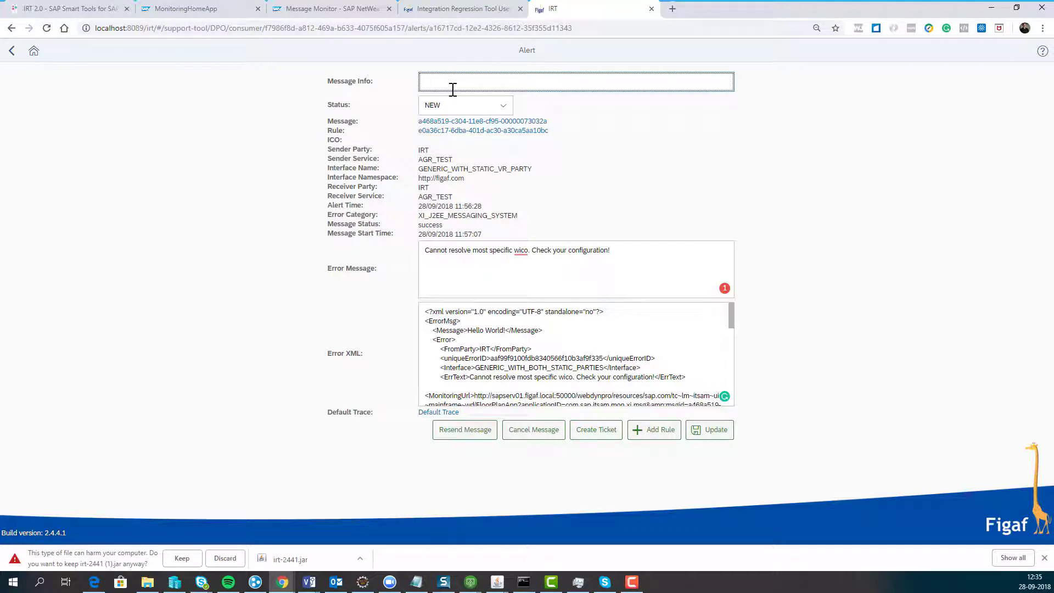
- Comment 'configuration error', set status DONE, and update the alert
type("configuration error")
left_click(470, 104)
left_click(505, 110)
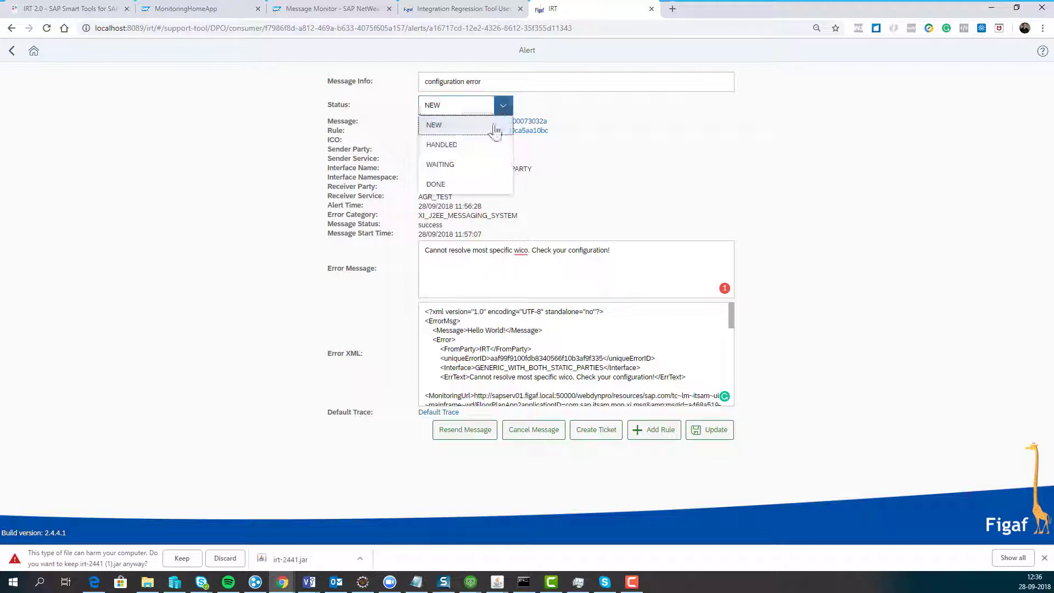
left_click(472, 184)
left_click(713, 430)
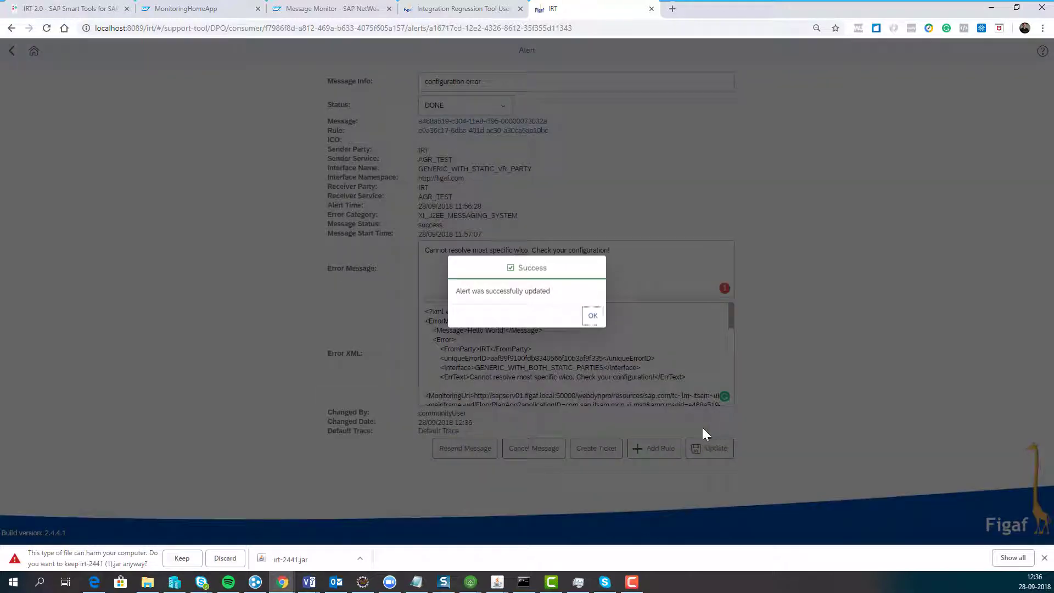
left_click(594, 323)
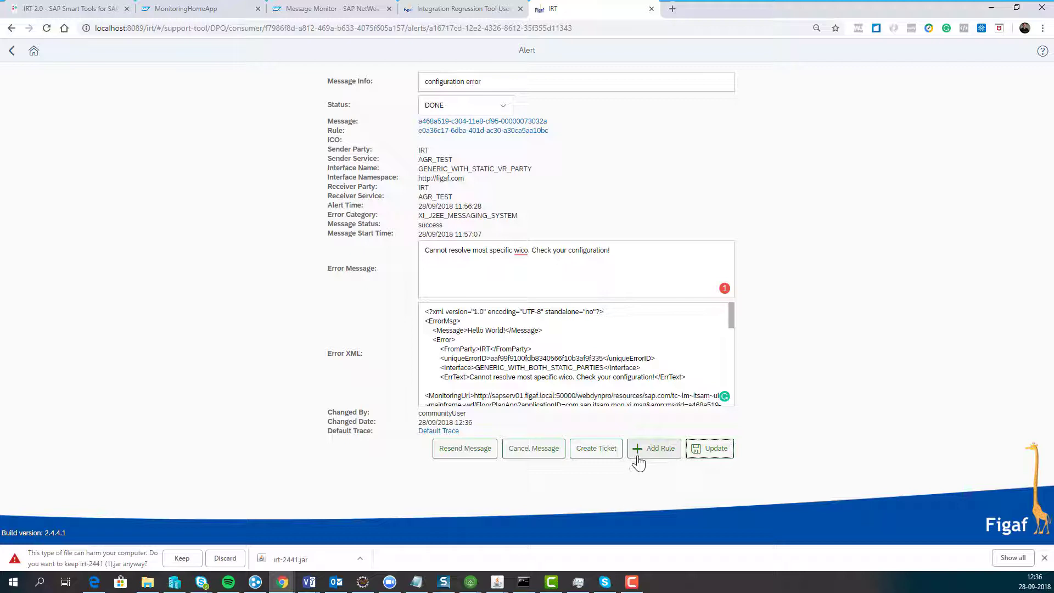
left_click(652, 449)
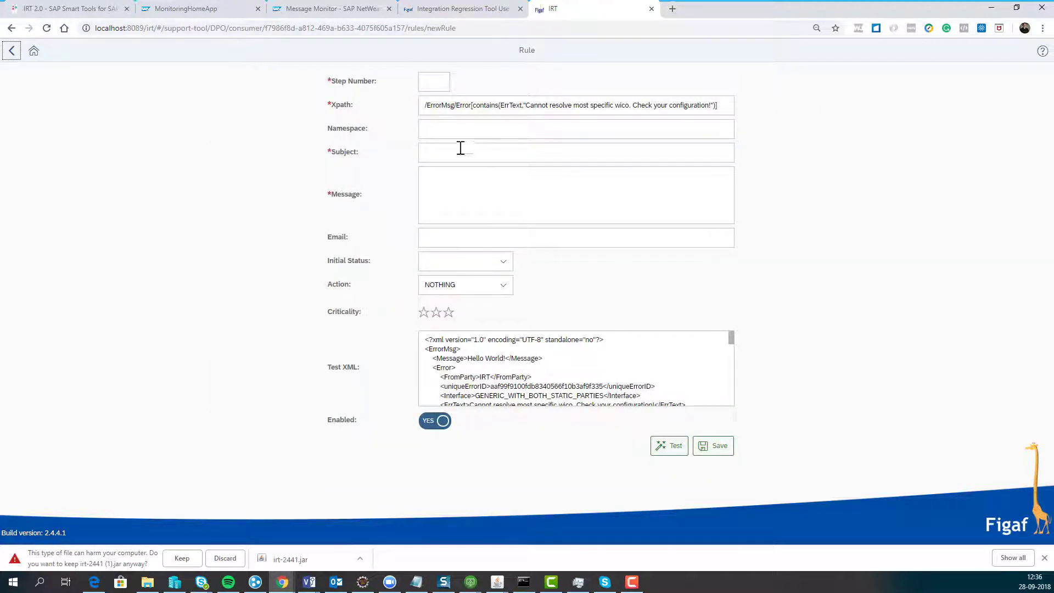
- Give the new rule step number 10 and subject 'Check coniguration'
left_click(436, 81)
type("10")
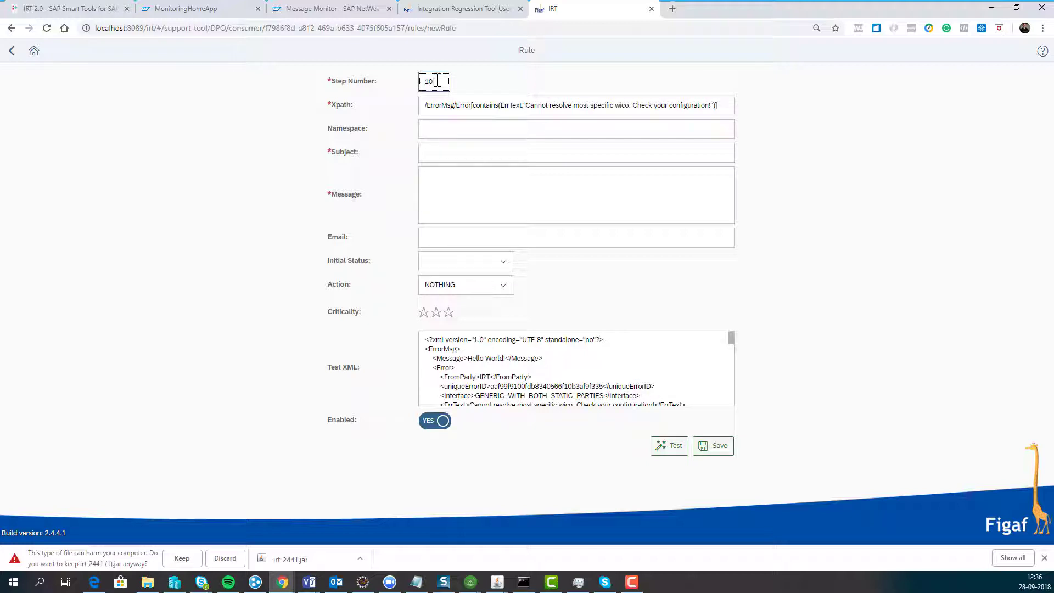
left_click(555, 105)
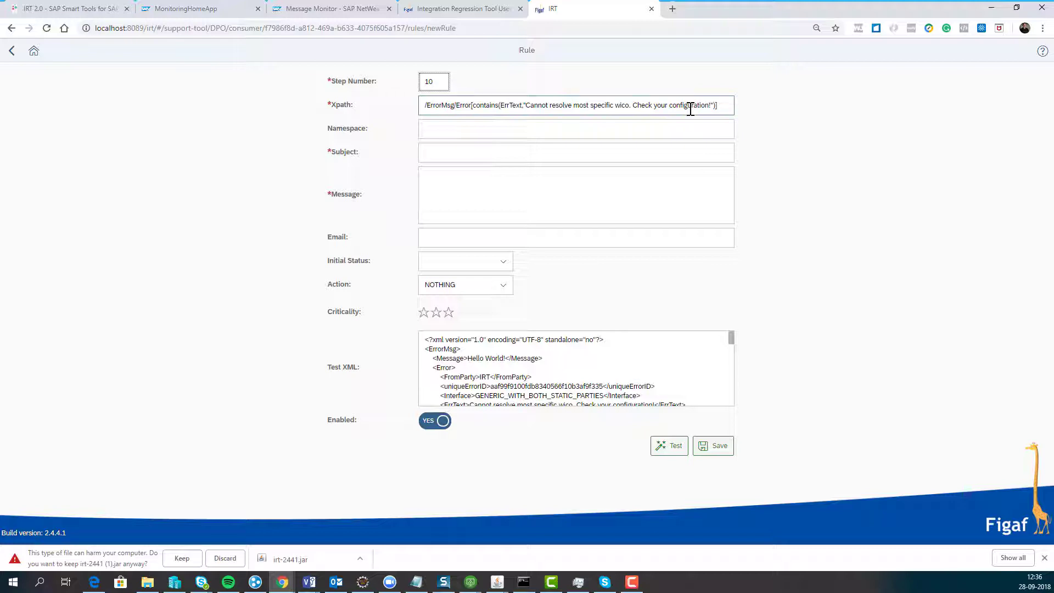
left_click(514, 151)
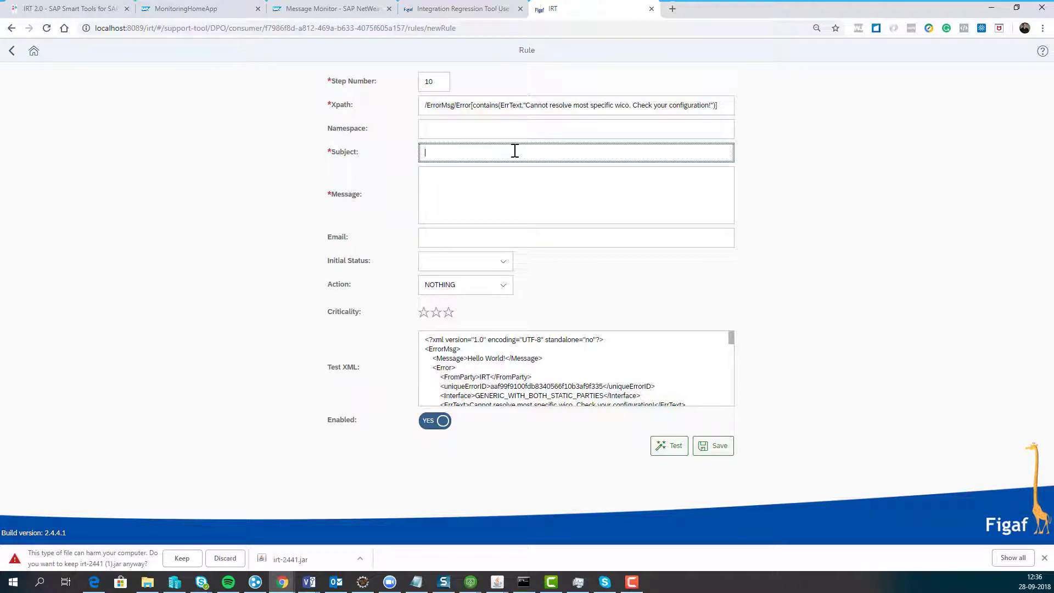
type("C")
type("Check con")
type("ifg")
key("BackSpace")
key("BackSpace")
type("u")
key("BackSpace")
type("guration")
key("Tab")
- Write the message 'Hi / Please validate / {//Message}' and enter the notification e-mail address
type("Hi")
key("Return")
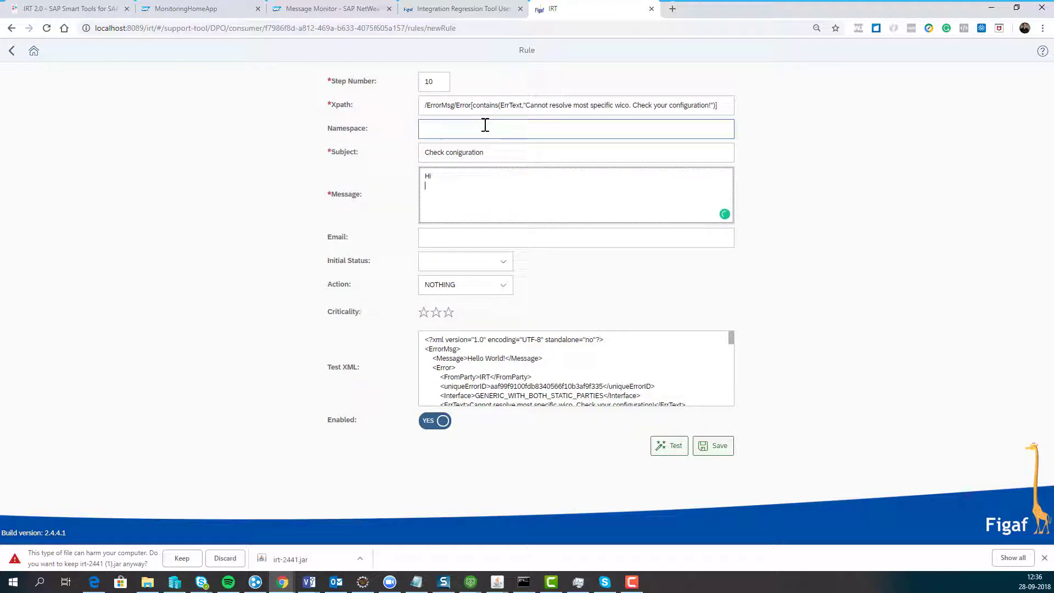
key("Tab")
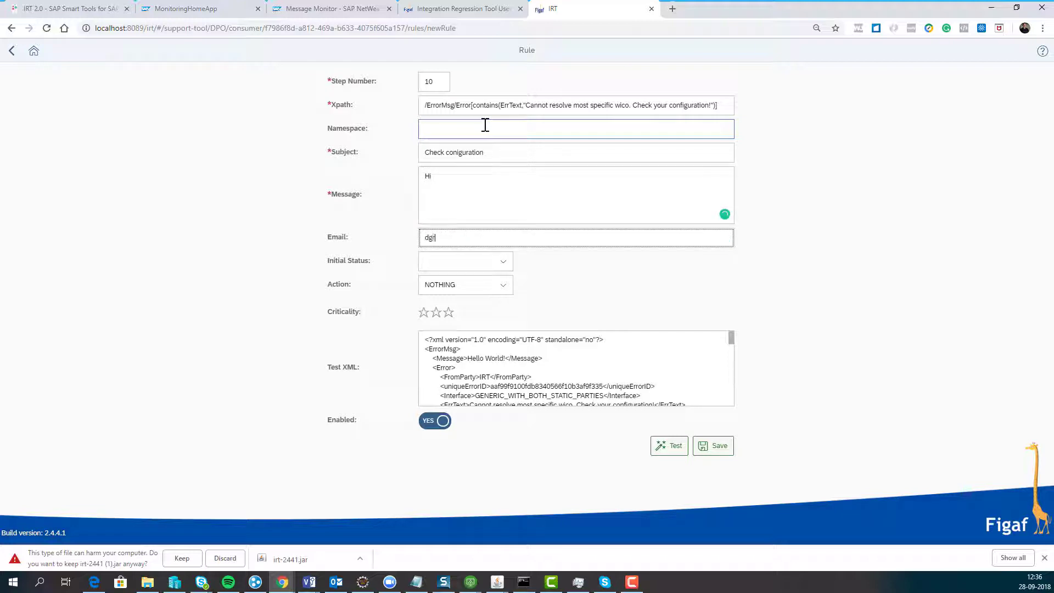
key("shift+Tab")
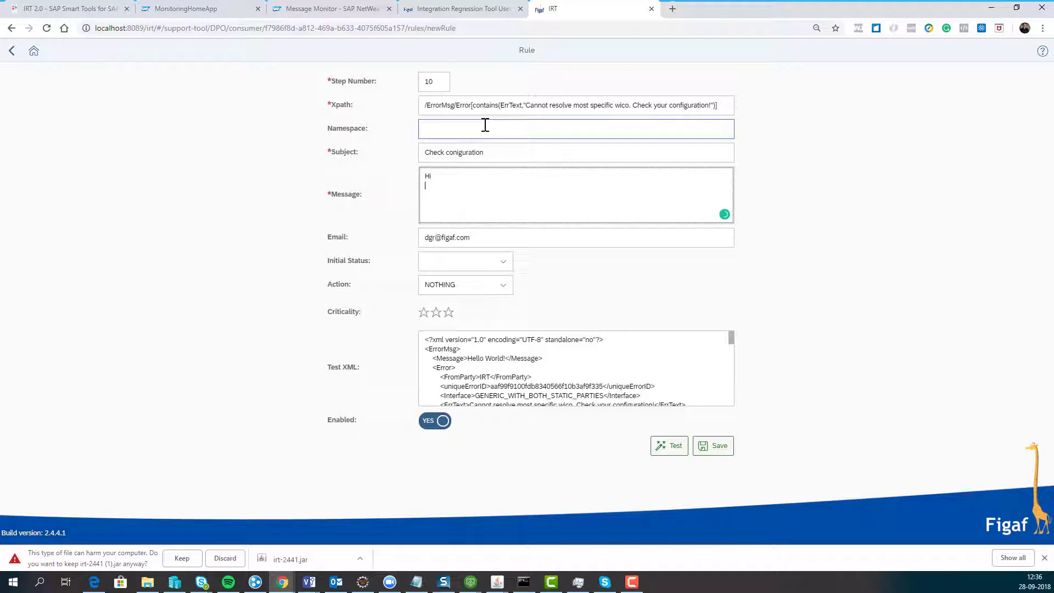
type("Please validate")
key("Return")
type("{c")
type("/")
type("/")
type("Message")
type("}")
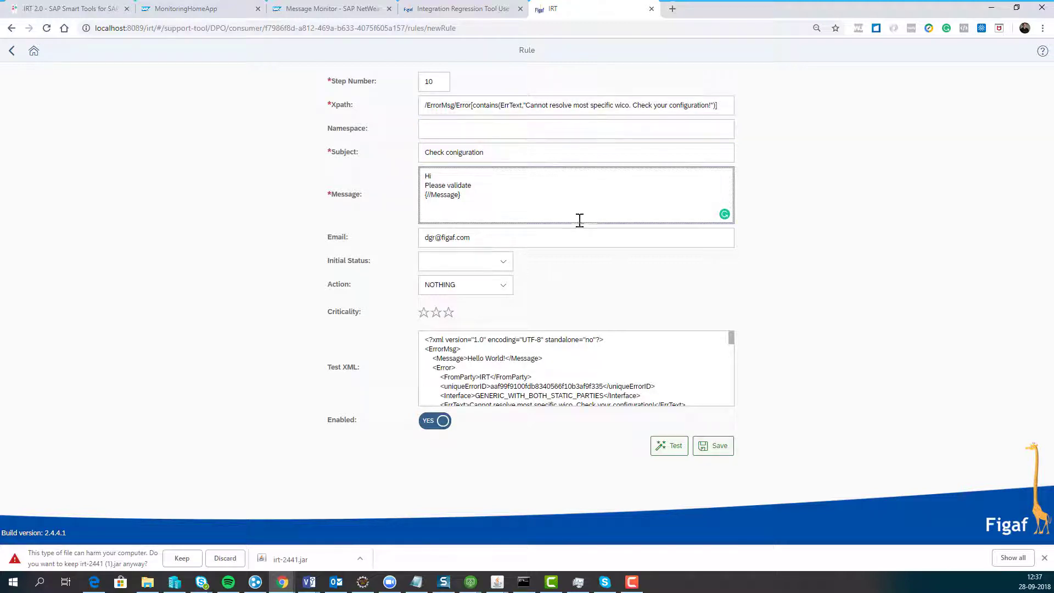
- Set the rule's Action to REPROCESS and its Initial Status to DONE
left_click(504, 284)
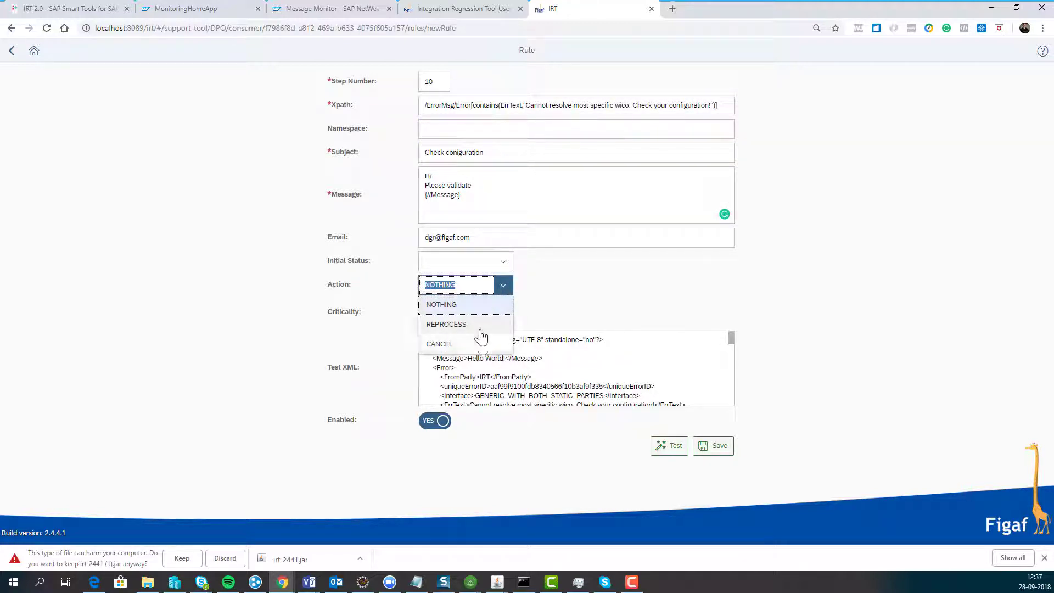
left_click(497, 323)
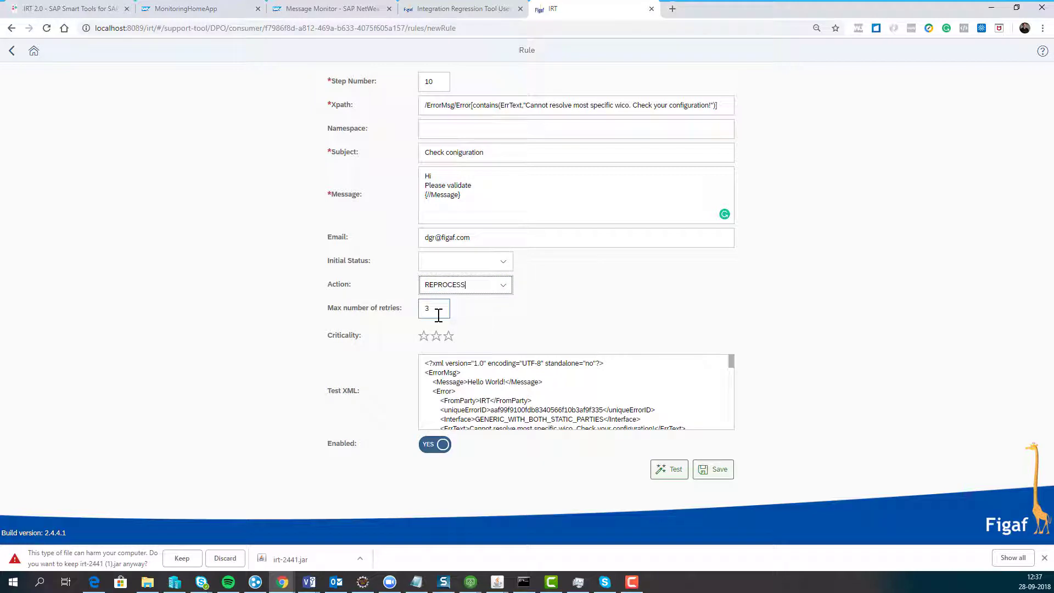
left_click(502, 261)
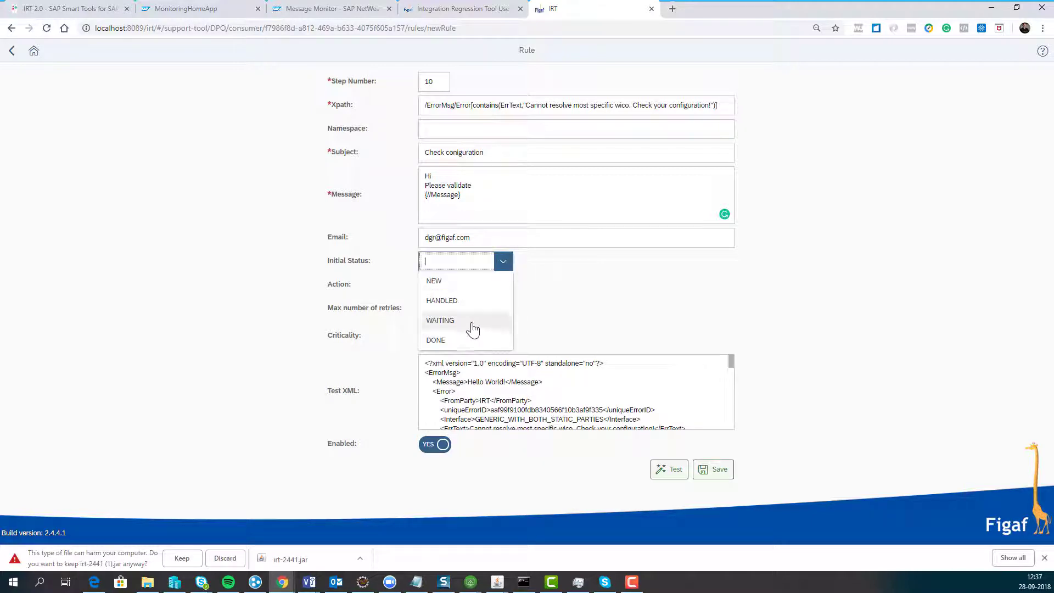
left_click(459, 340)
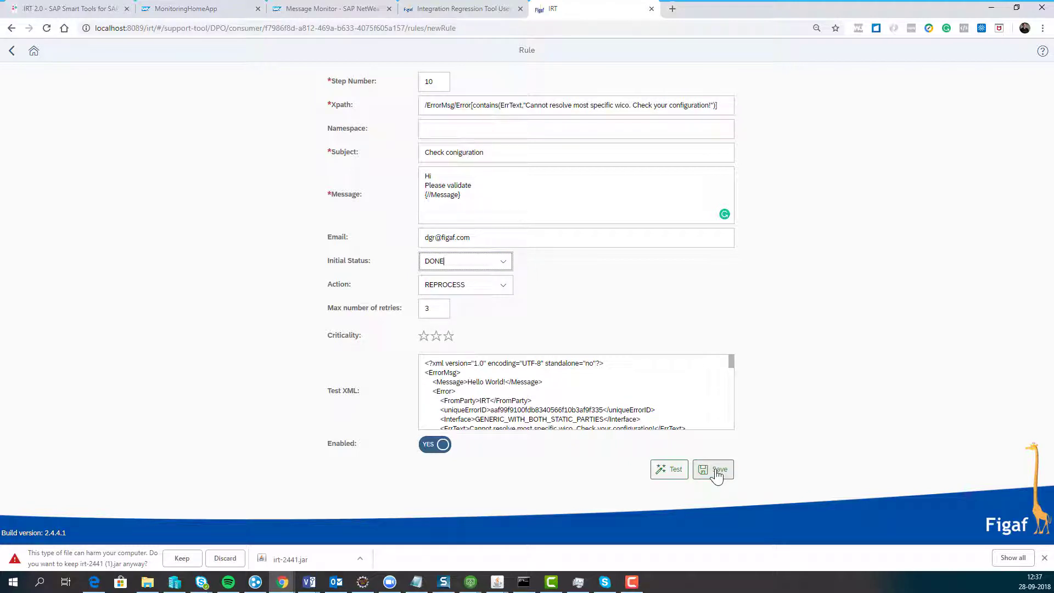
- Test the rule against the sample XML, which renders 'Hello World!', then save it as a new rule
left_click(660, 473)
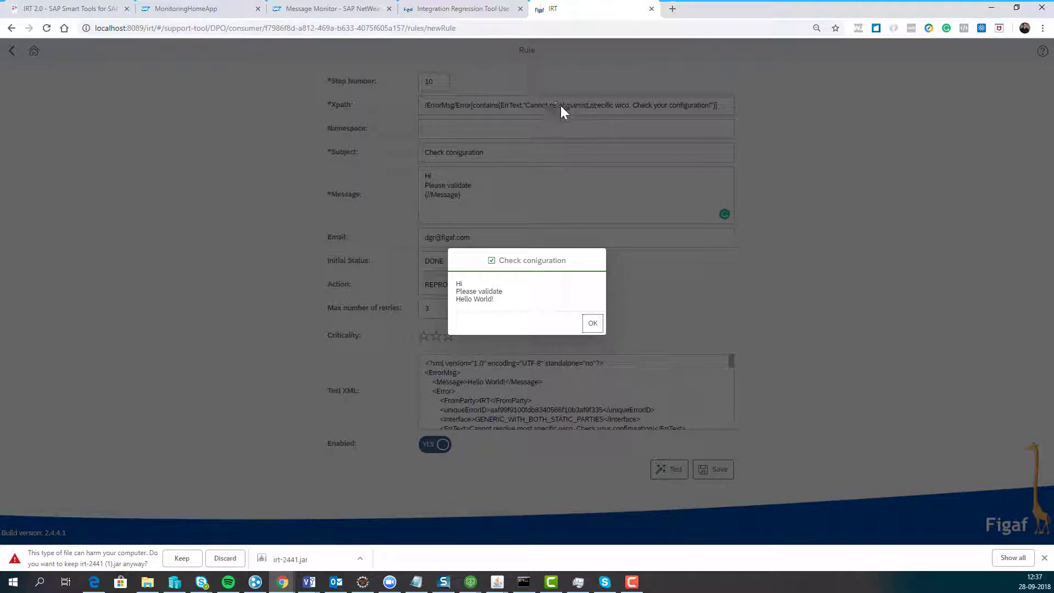
left_click(593, 322)
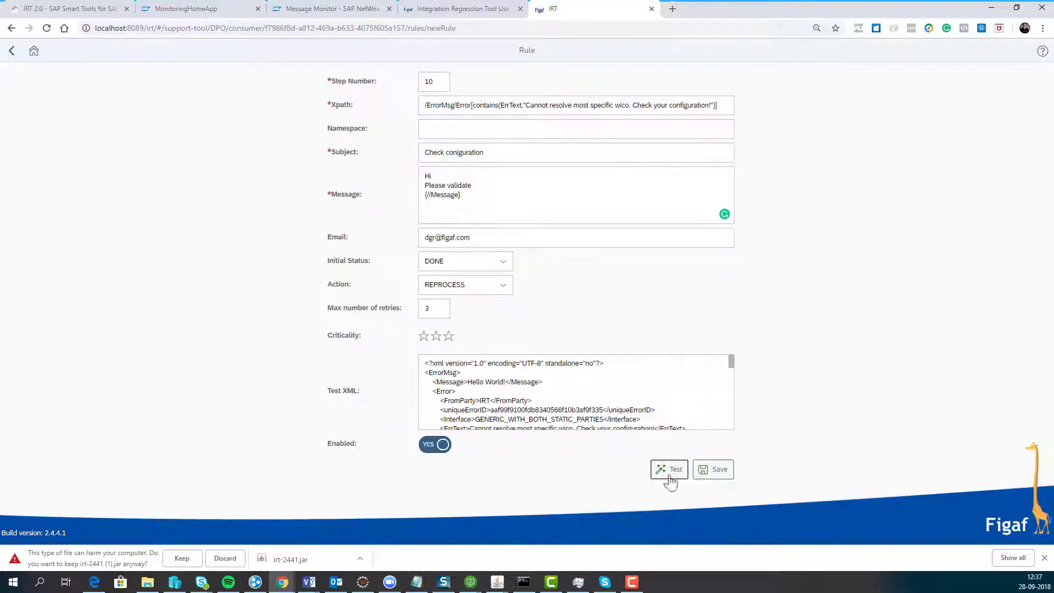
left_click(709, 473)
left_click(589, 321)
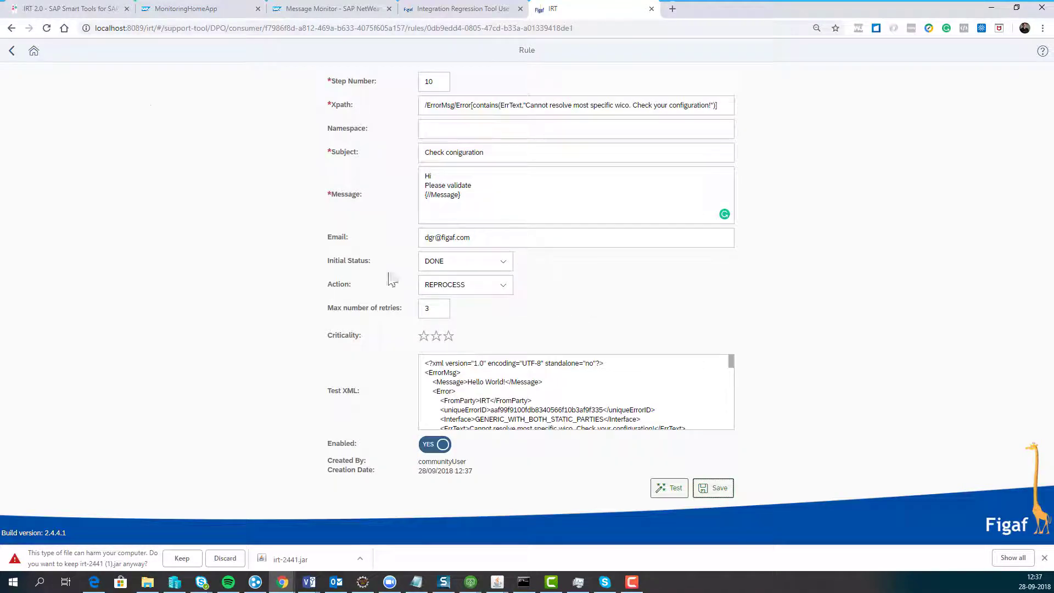
- Go back to the alerts list and scroll through the 11:59:28 alert's Error XML
left_click(12, 51)
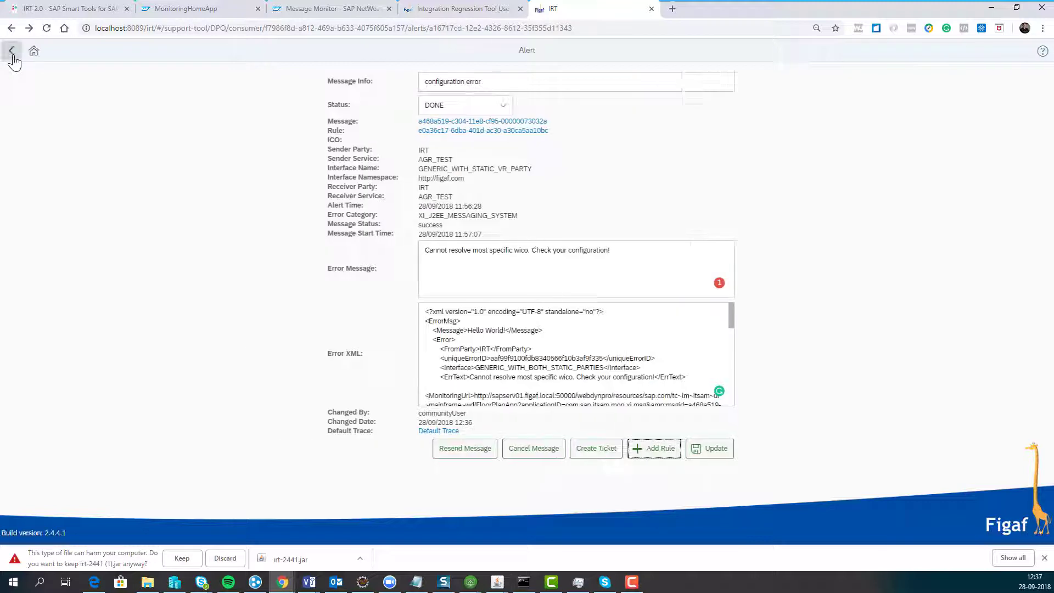
left_click(11, 51)
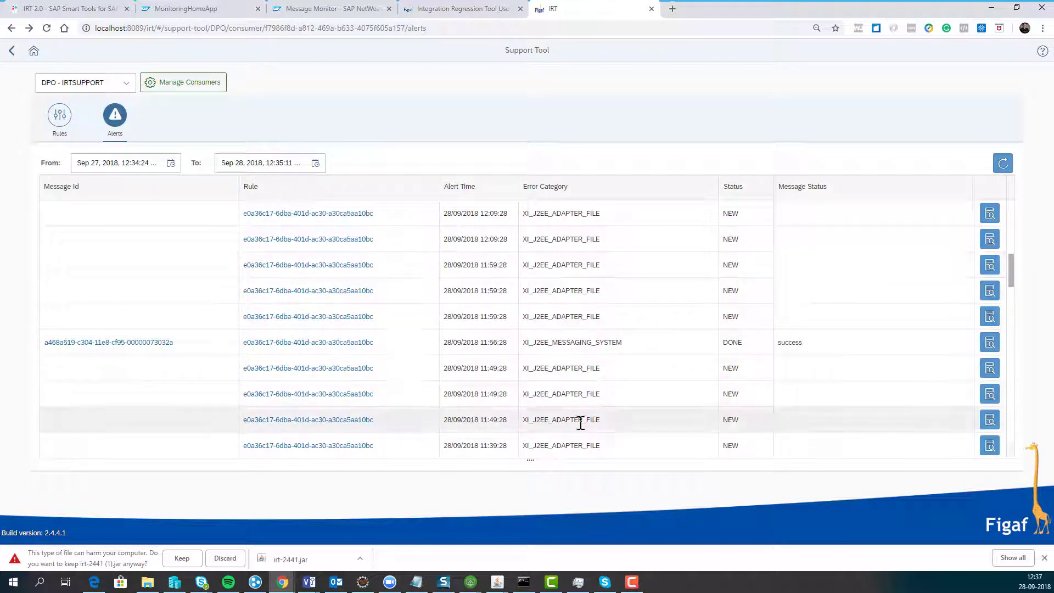
left_click(978, 269)
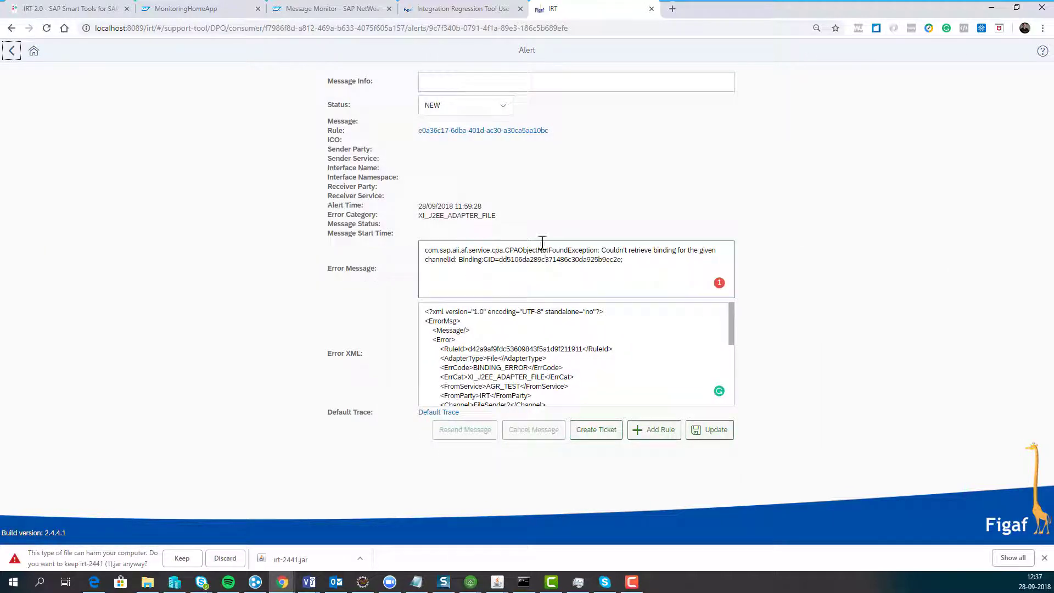
scroll(467, 371, "down", 1)
scroll(467, 372, "down", 1)
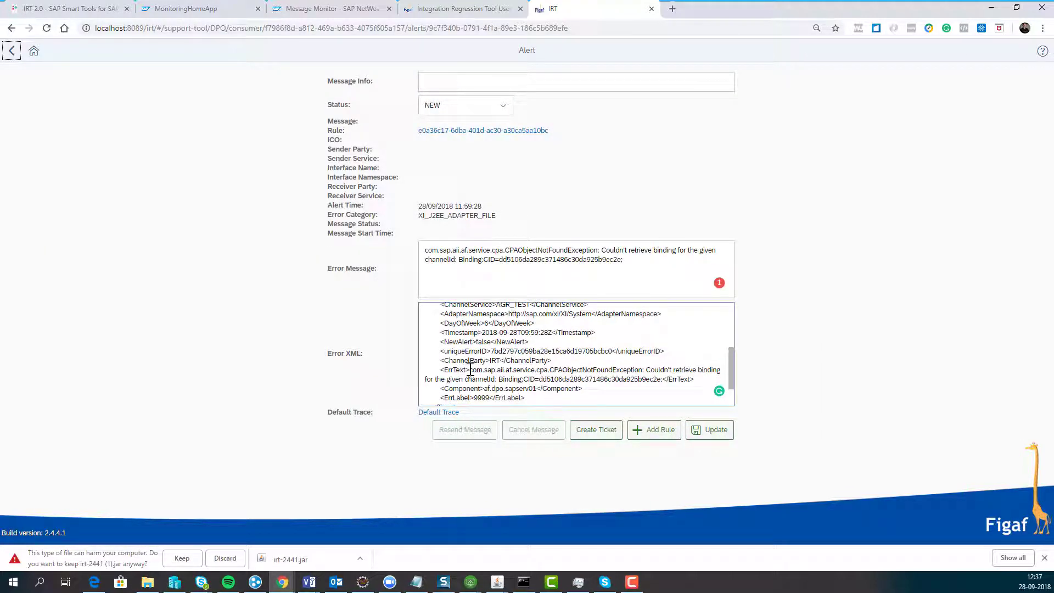
scroll(469, 369, "down", 1)
- Start a new rule from that alert, abandon it, and switch to the rules list
left_click(669, 437)
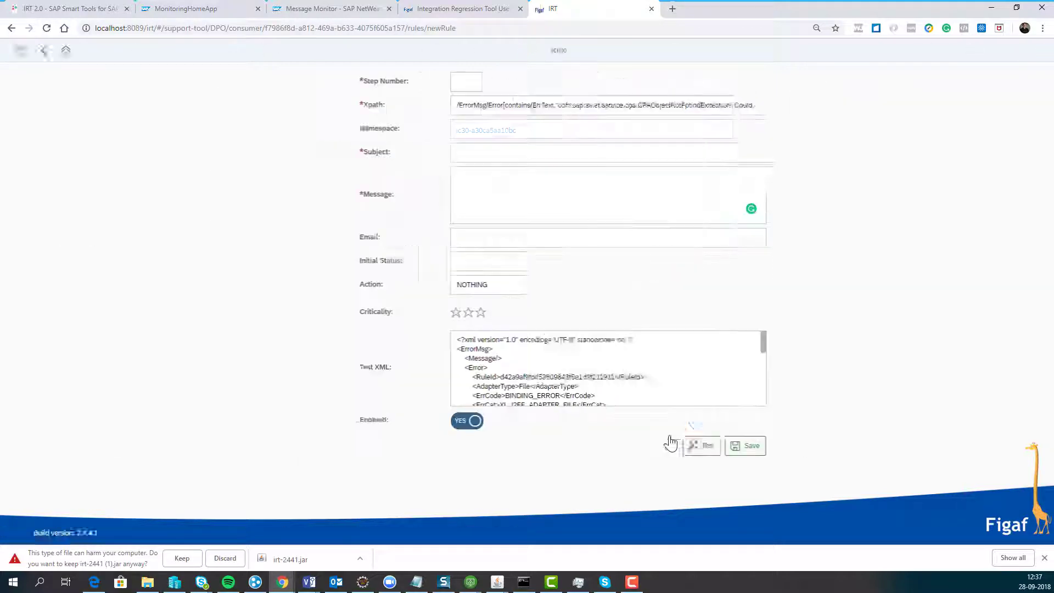
left_click(6, 50)
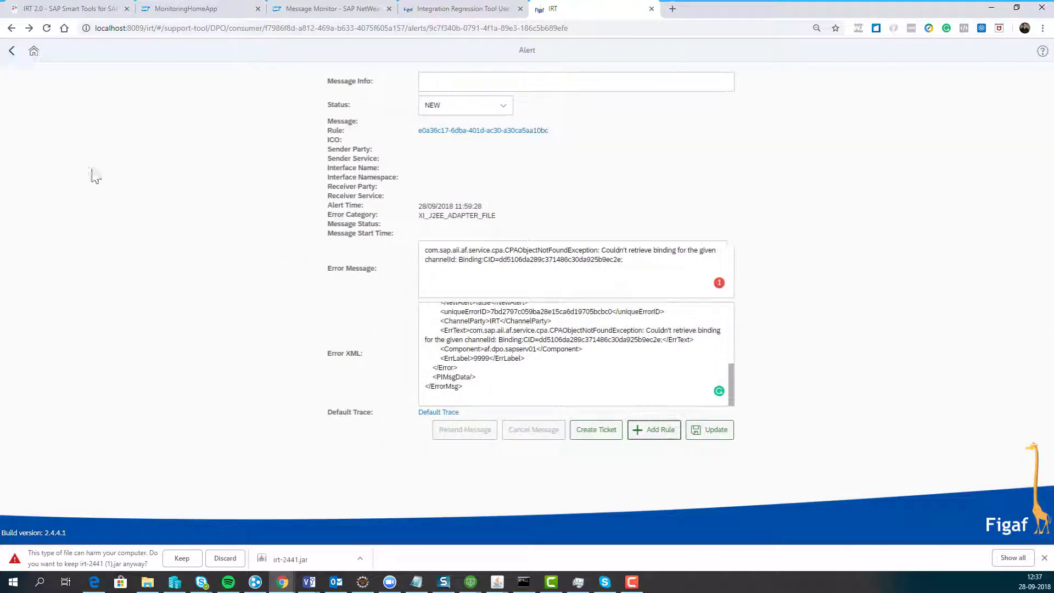
left_click(7, 51)
left_click(59, 114)
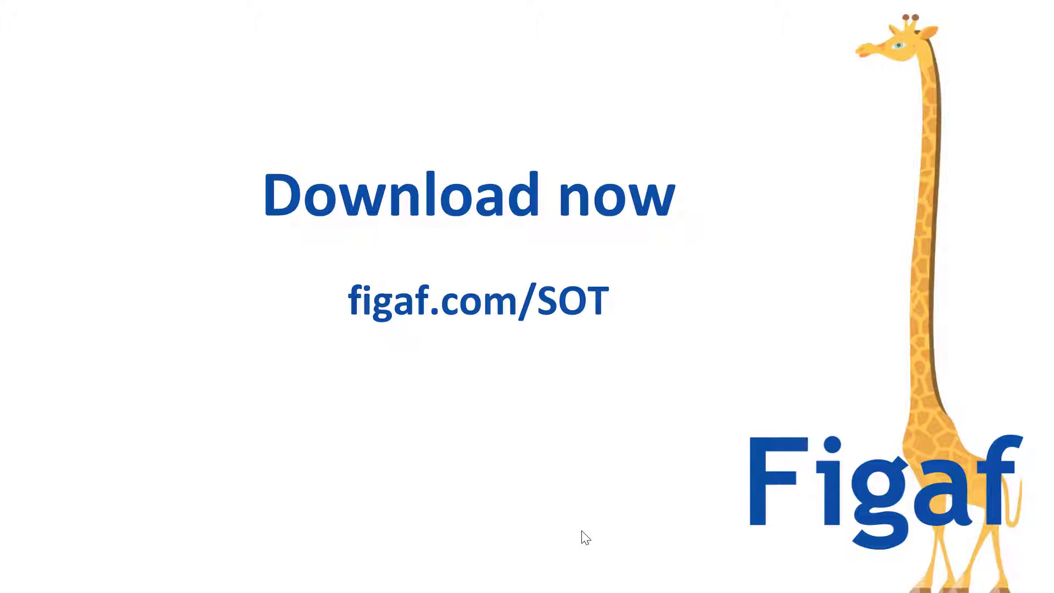
- Present Slide 4, the closing 'Download now – figaf.com/SOT' slide with the Figaf giraffe logo
mouse_move(585, 537)
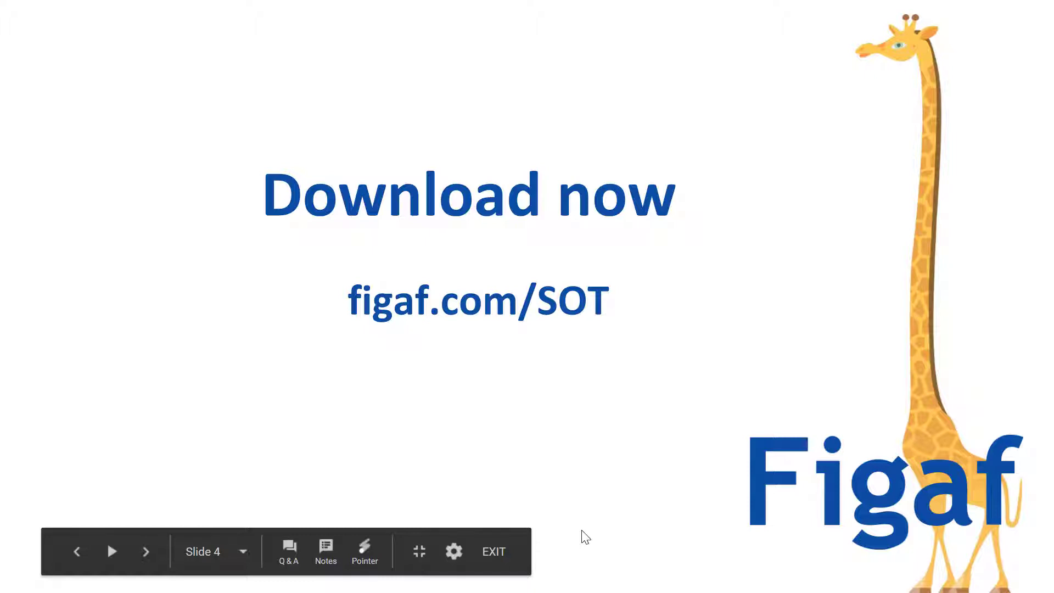